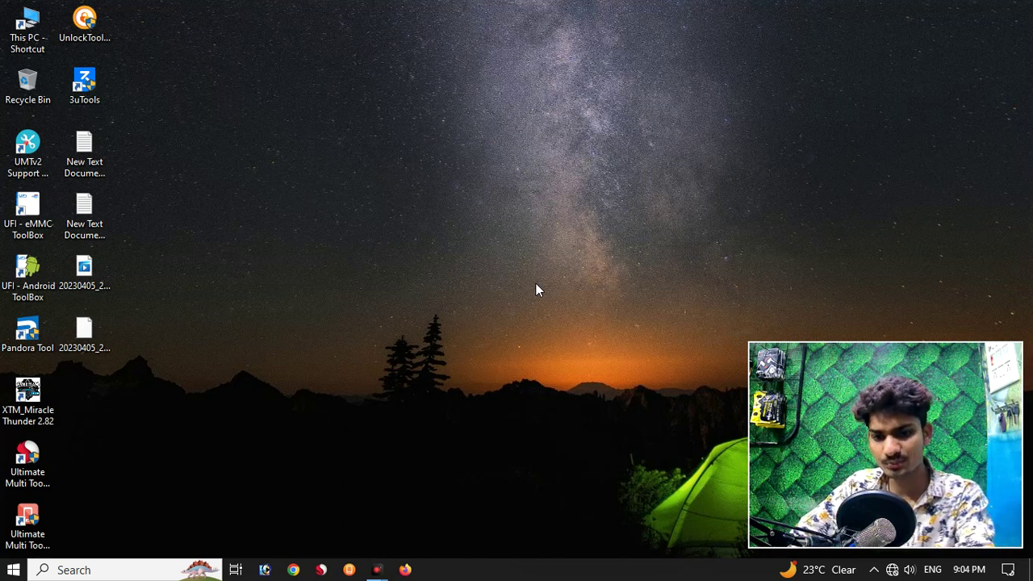
- Start the Z3X shell from the Z3X folder of the installed programs
right_click(296, 9)
left_click(329, 50)
left_click(56, 568)
key("super")
scroll(148, 332, "down", 20)
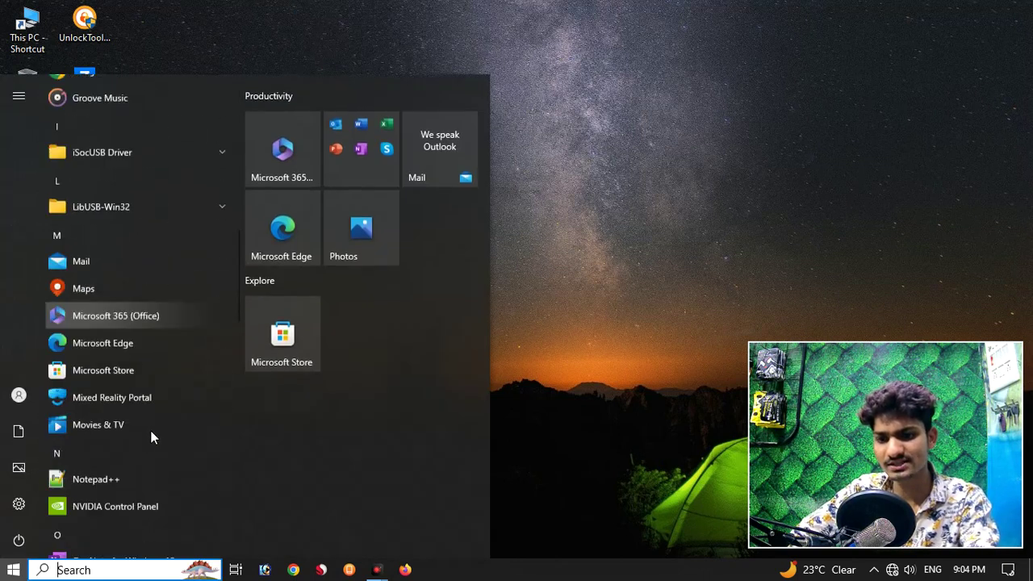
scroll(134, 455, "down", 2)
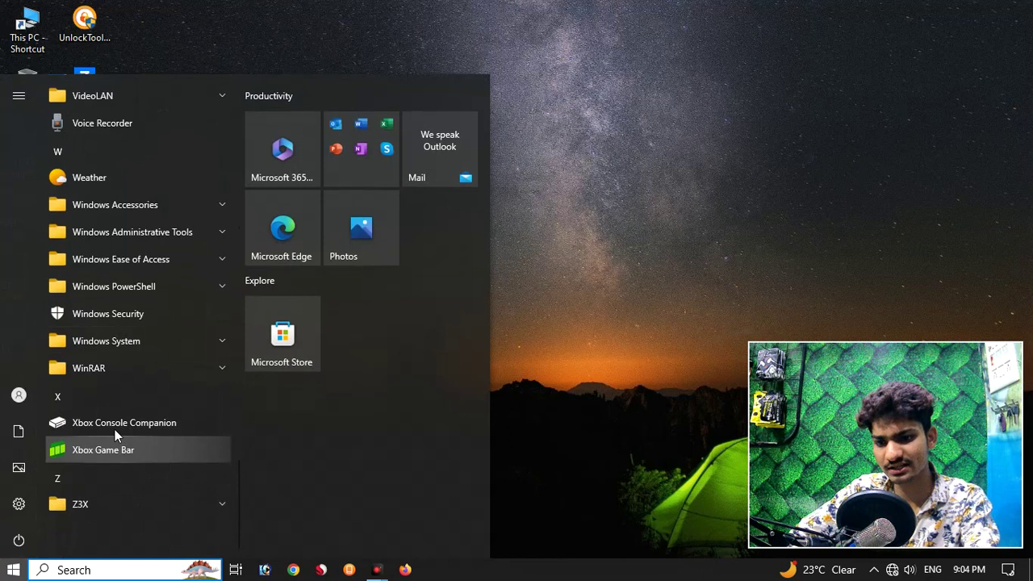
left_click(87, 510)
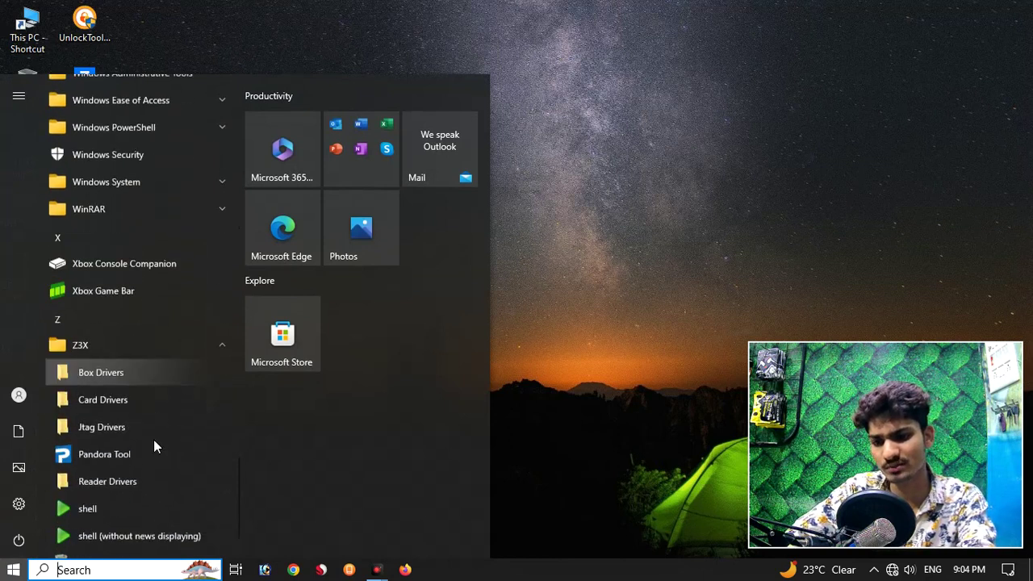
left_click(72, 449)
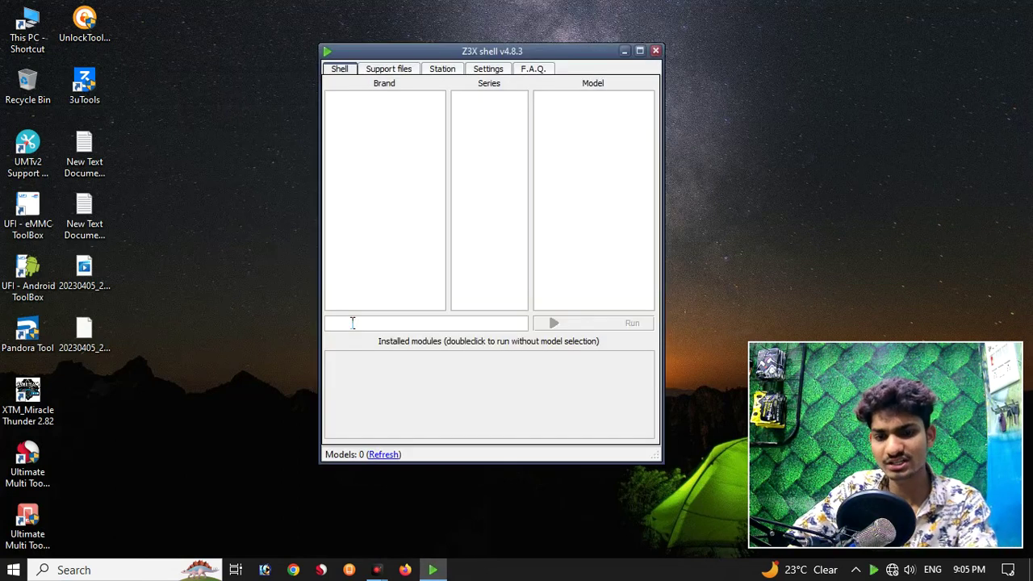
- Look through the Pandora software folder in the support files and the shell's station and settings pages, closing the shell at the end
left_click(389, 69)
left_click(339, 126)
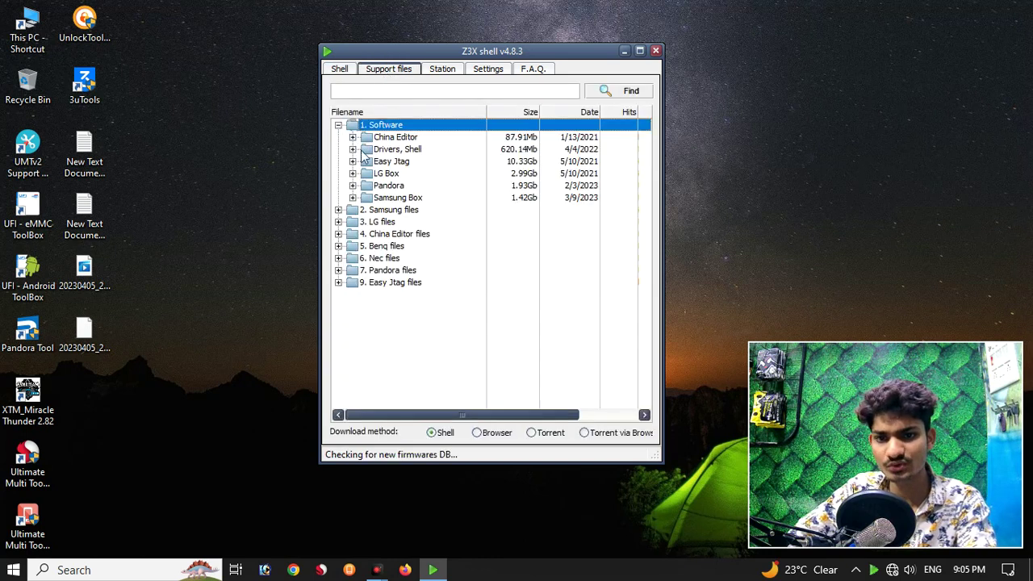
double_click(381, 187)
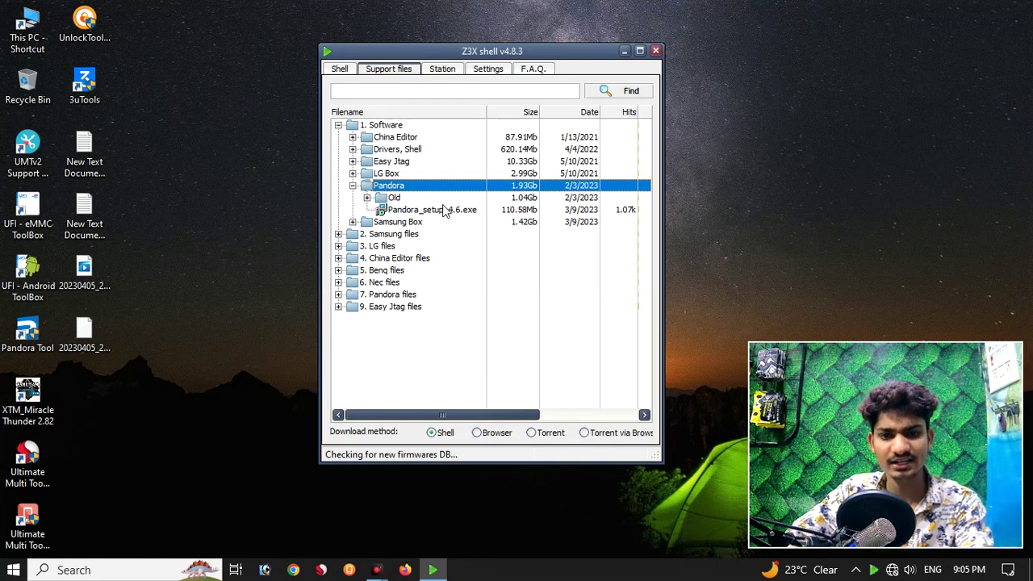
left_click(445, 71)
left_click(486, 69)
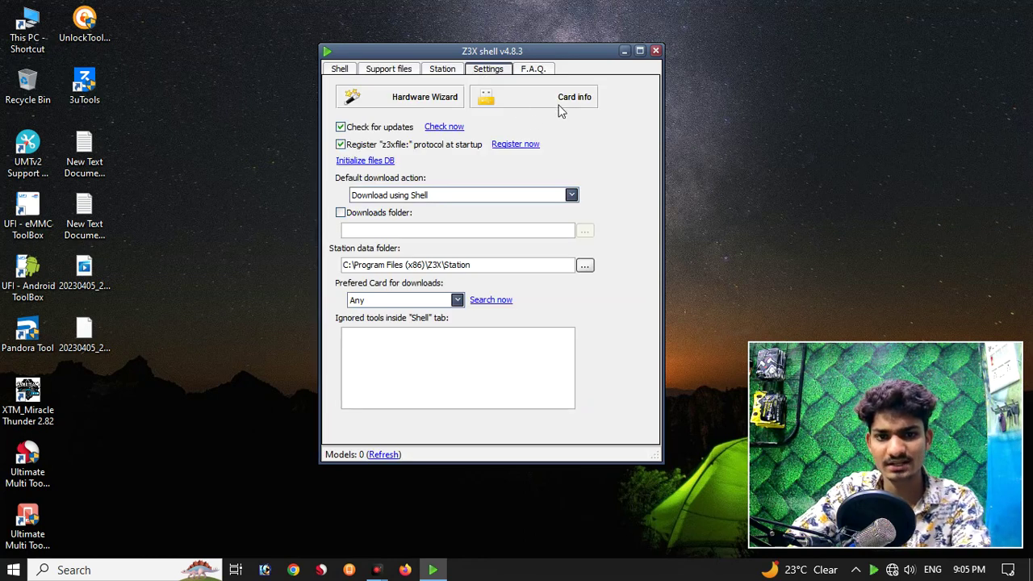
left_click(388, 73)
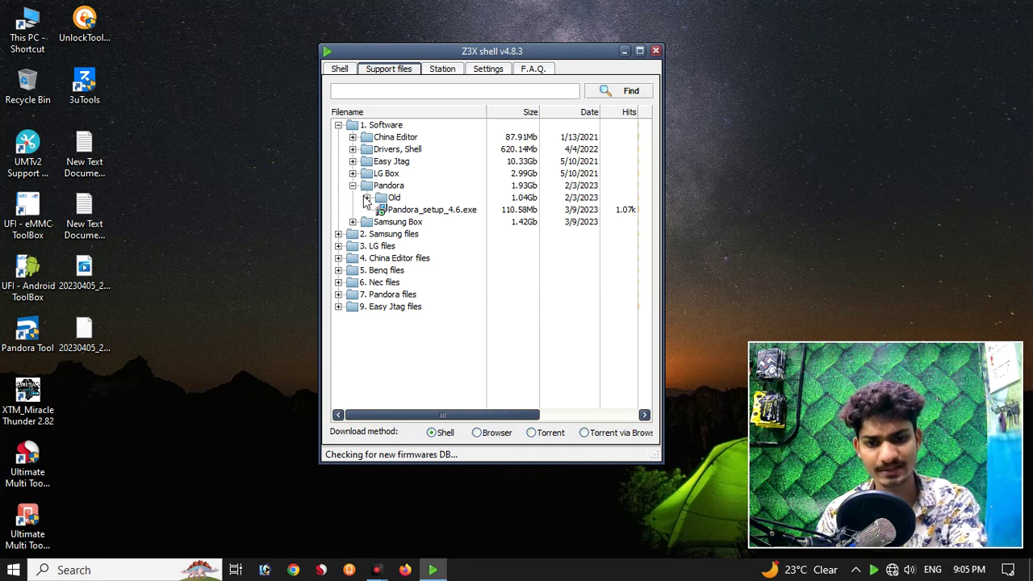
left_click(655, 50)
- Switch to Pandora Tool by launching it from the desktop
right_click(304, 87)
left_click(342, 132)
double_click(33, 331)
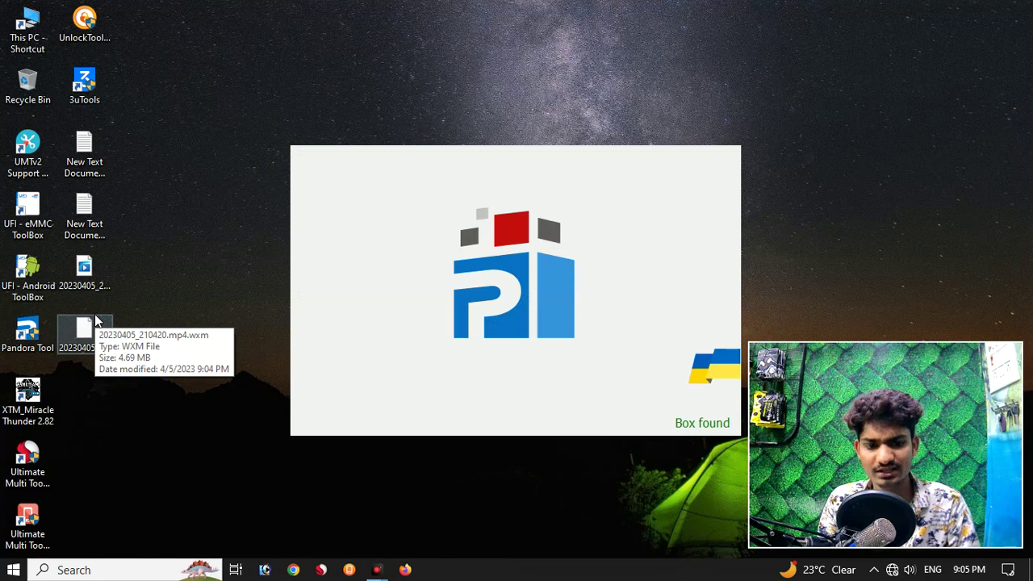
right_click(551, 35)
left_click(549, 45)
right_click(519, 36)
left_click(526, 47)
right_click(505, 40)
left_click(507, 46)
right_click(391, 35)
left_click(394, 45)
right_click(415, 38)
left_click(423, 46)
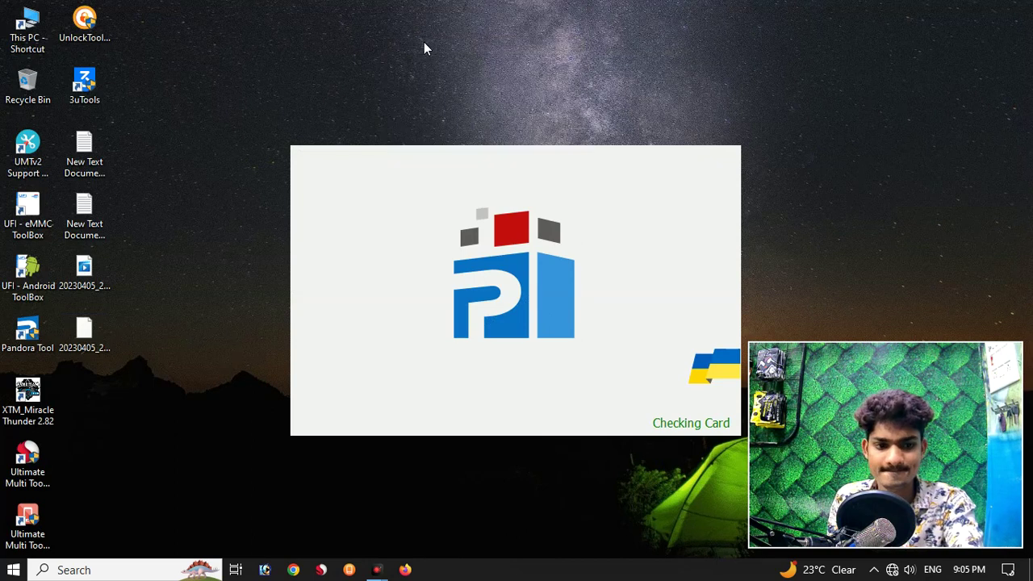
right_click(403, 8)
left_click(459, 47)
right_click(418, 7)
left_click(441, 45)
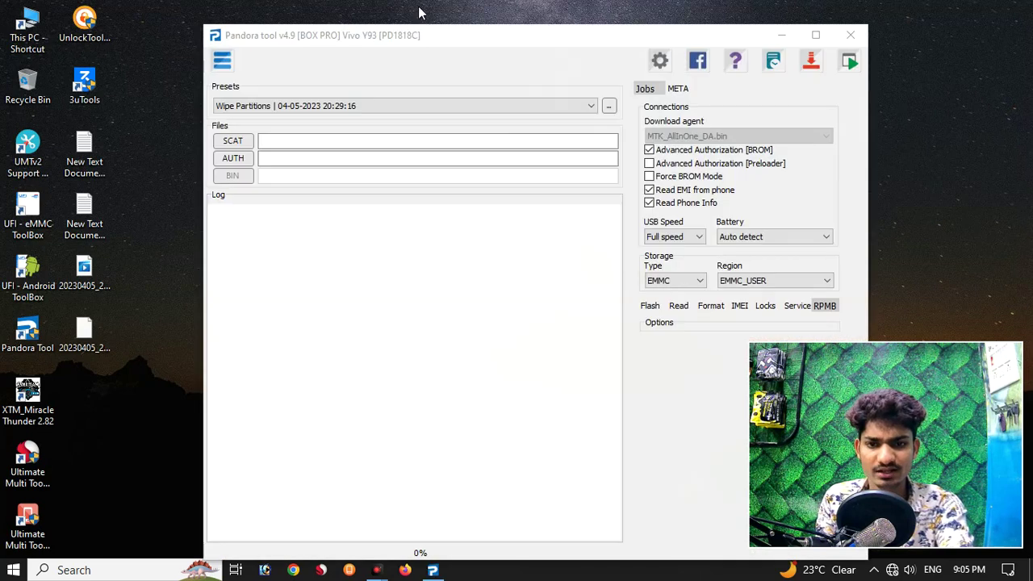
- Load MT6765_Android_scatter as the scatter file for the Vivo Y93
left_click_drag(431, 35, 306, 20)
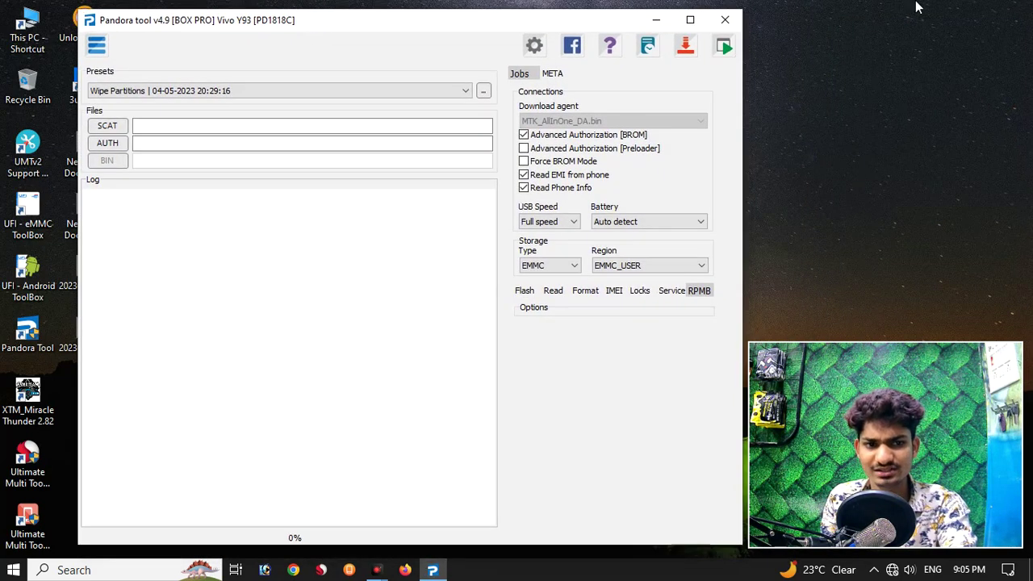
right_click(830, 7)
left_click(848, 45)
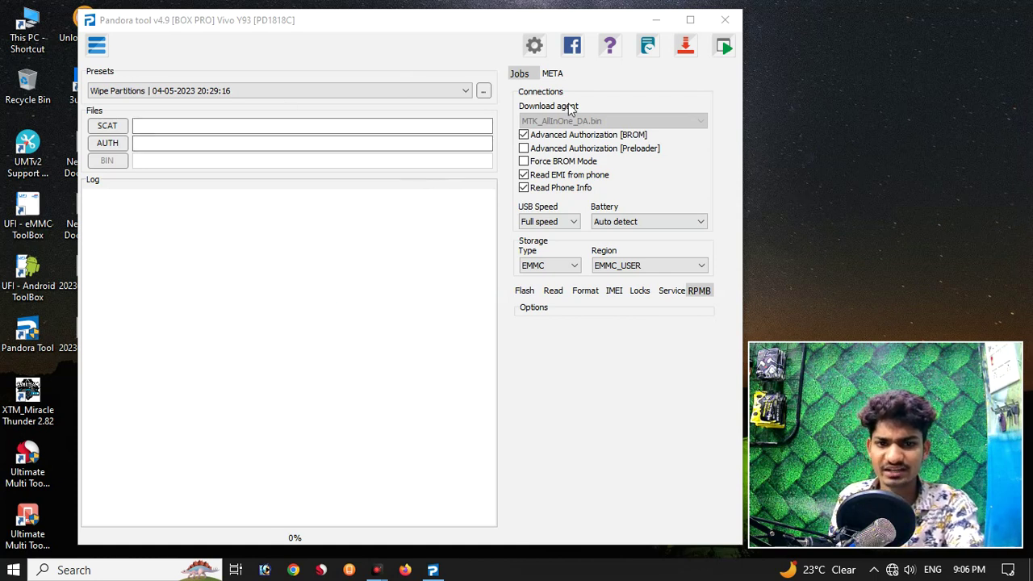
left_click(113, 127)
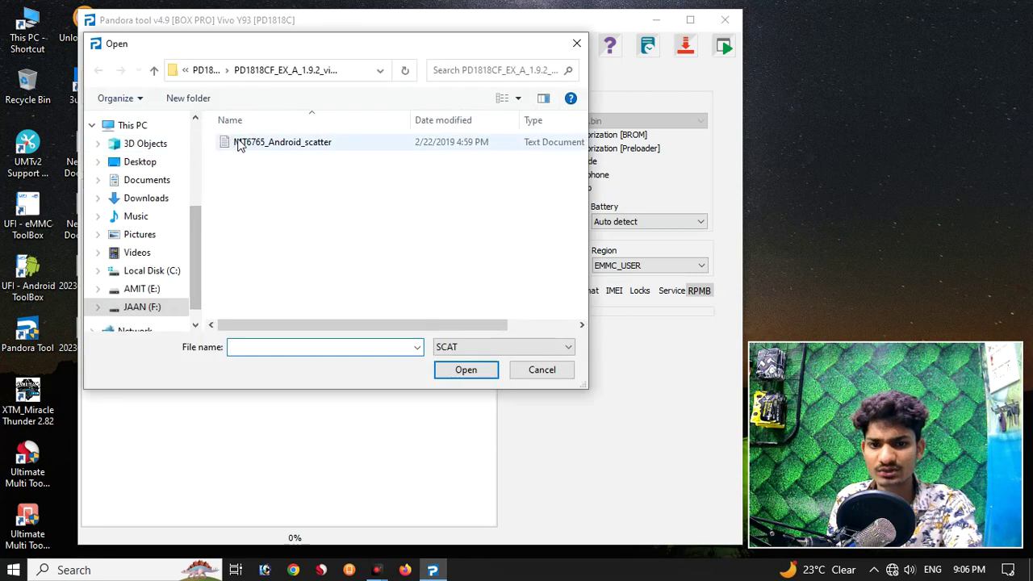
double_click(239, 144)
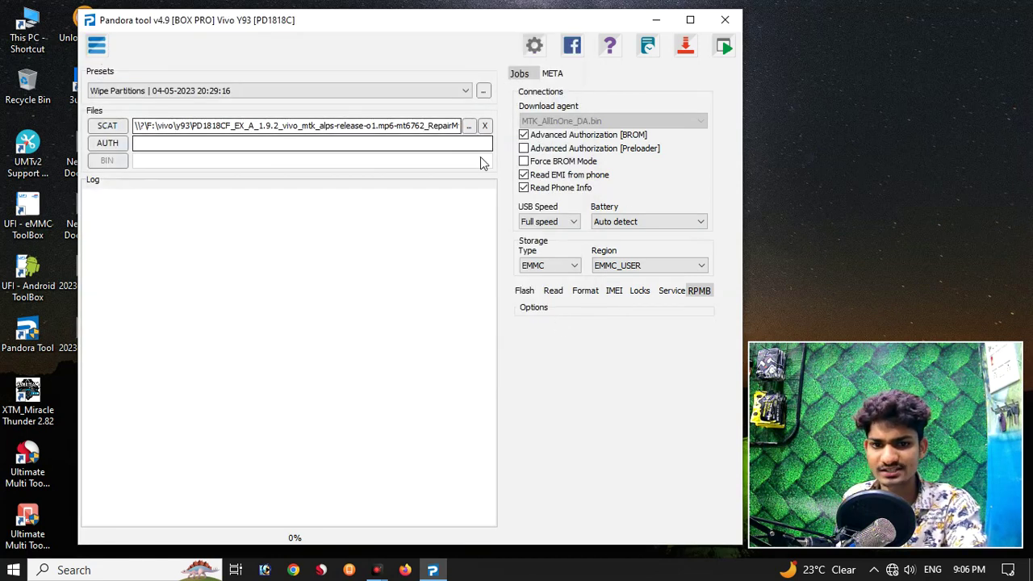
- Reselect PD1818C : Vivo Y93 from the Vivo models as the device to service
left_click(96, 45)
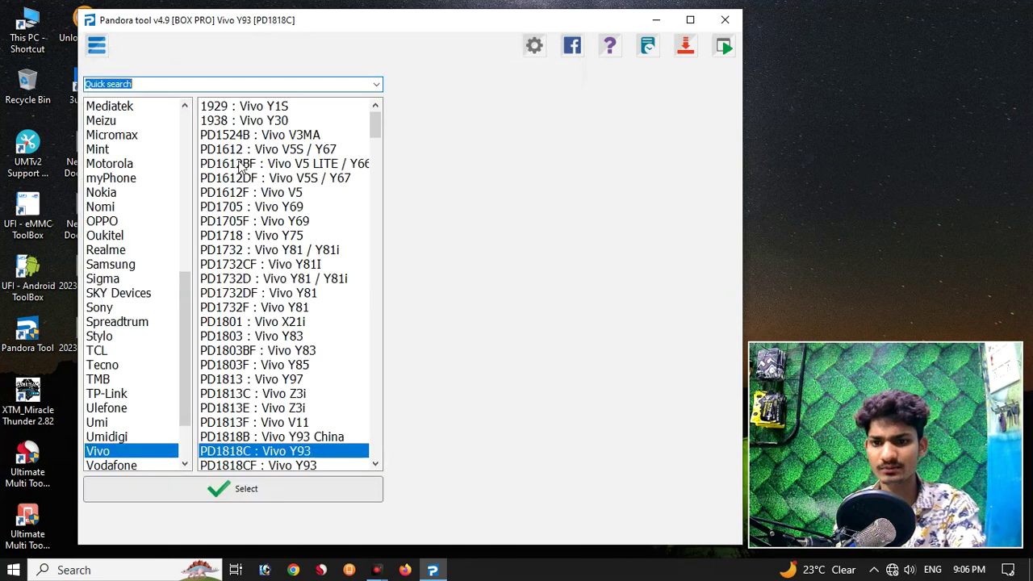
left_click(253, 486)
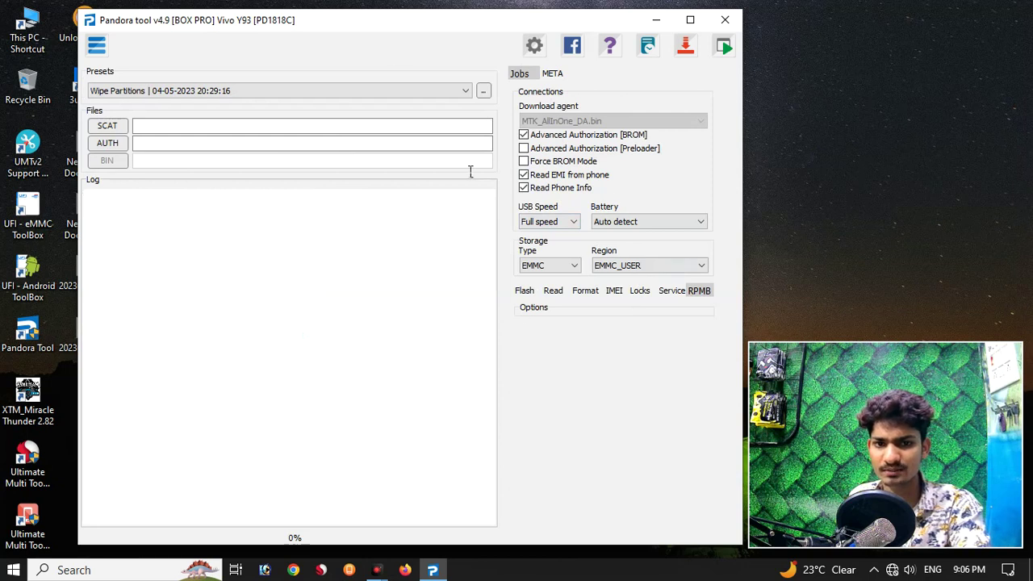
left_click_drag(384, 25, 409, 24)
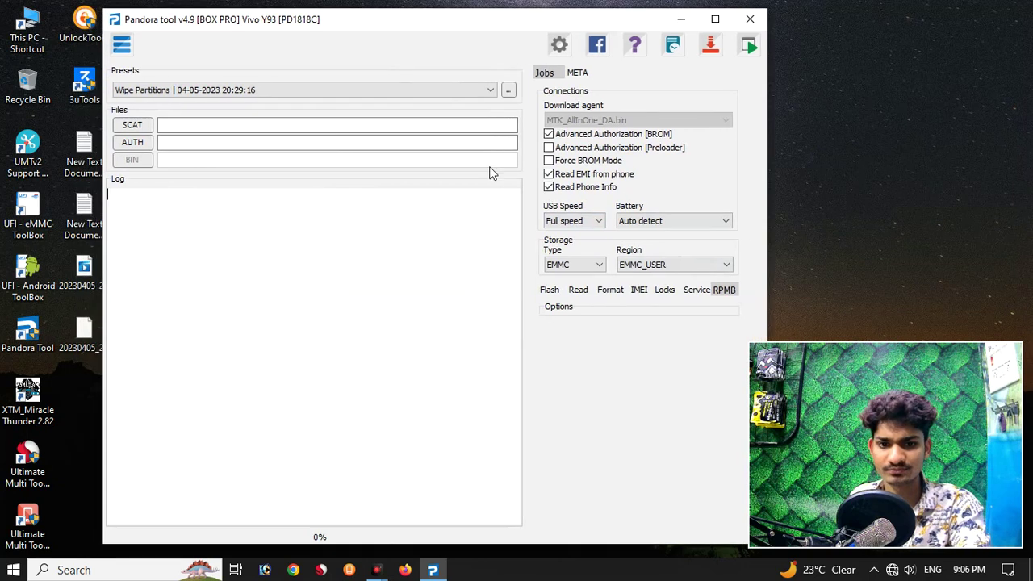
- Review the firmware writing modes among the flash options, keeping Download only
left_click(550, 292)
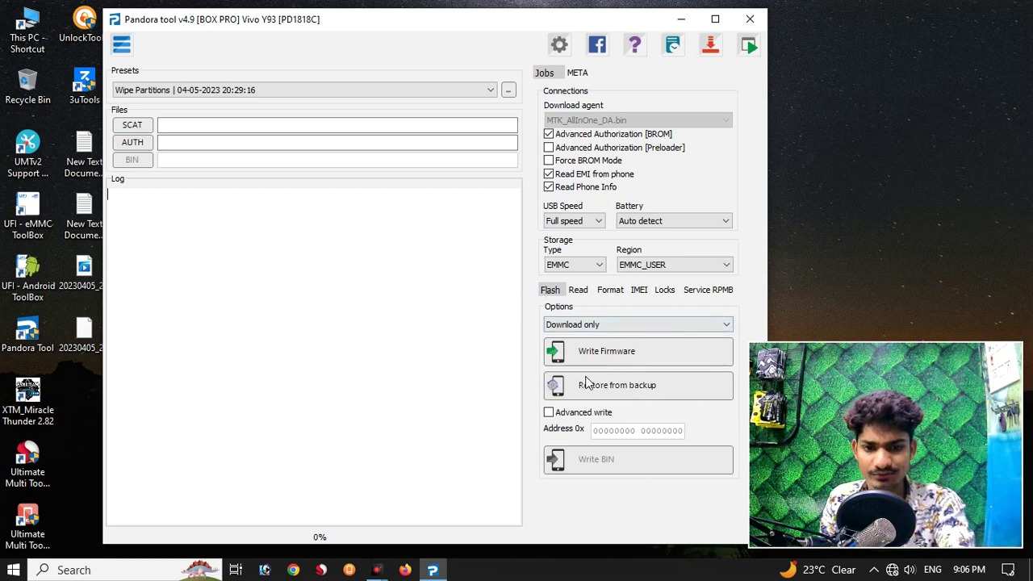
left_click(623, 325)
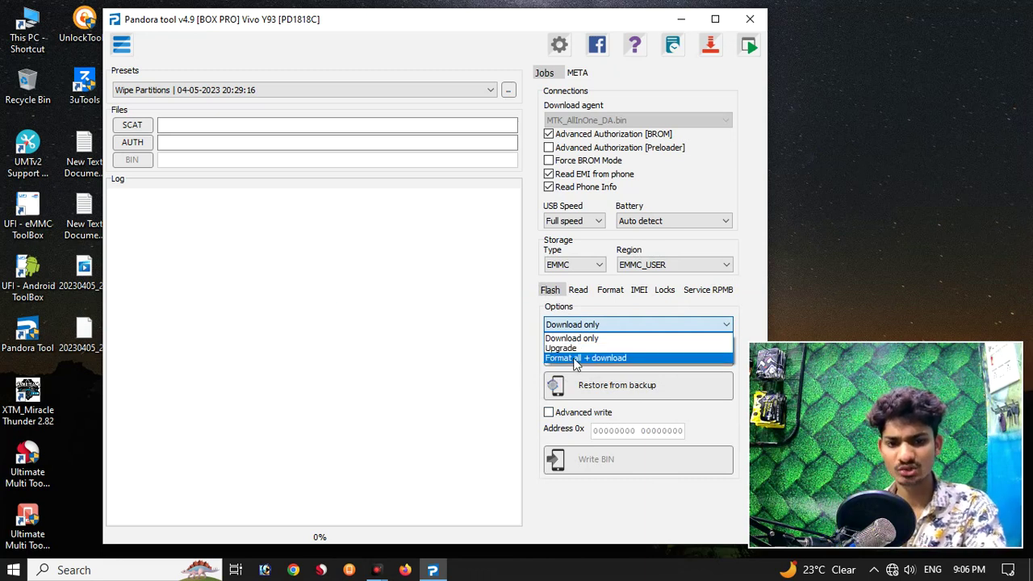
left_click(414, 347)
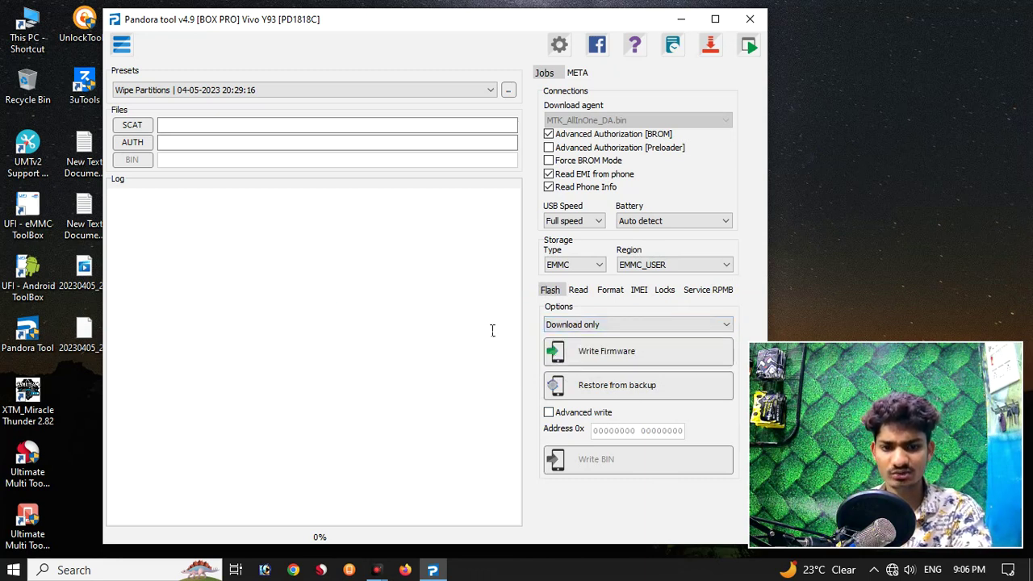
left_click(570, 325)
left_click(555, 339)
- Examine the operations offered for Read, Format, IMEI, Locks, RPMB and Service
left_click(579, 290)
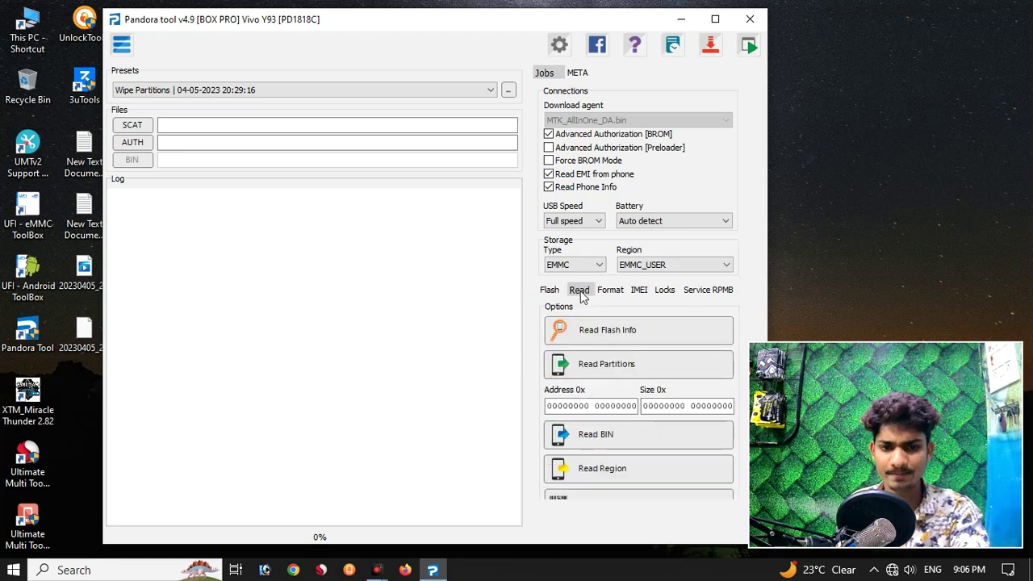
left_click(612, 295)
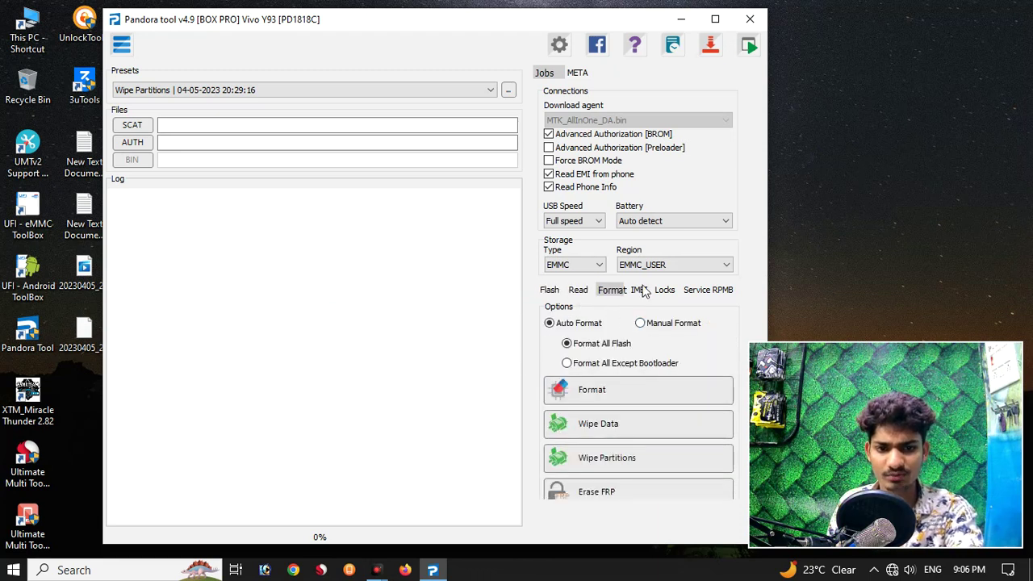
left_click(639, 293)
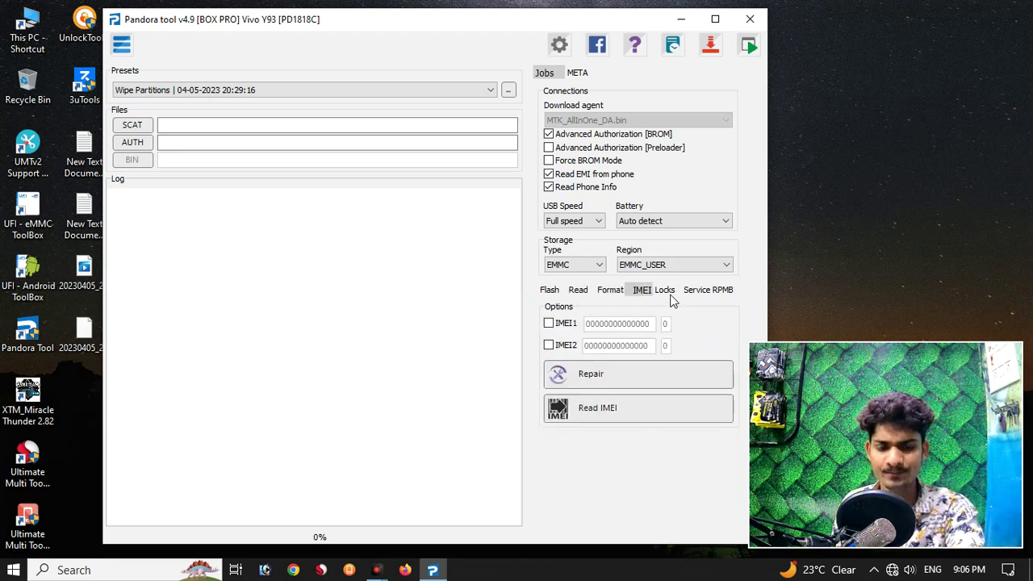
left_click(669, 295)
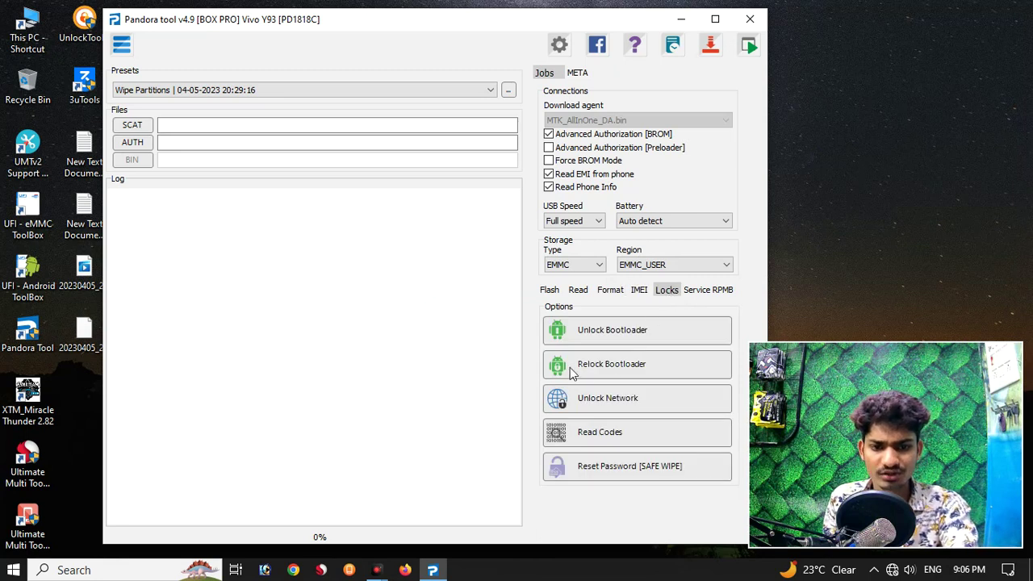
left_click(722, 291)
left_click(699, 290)
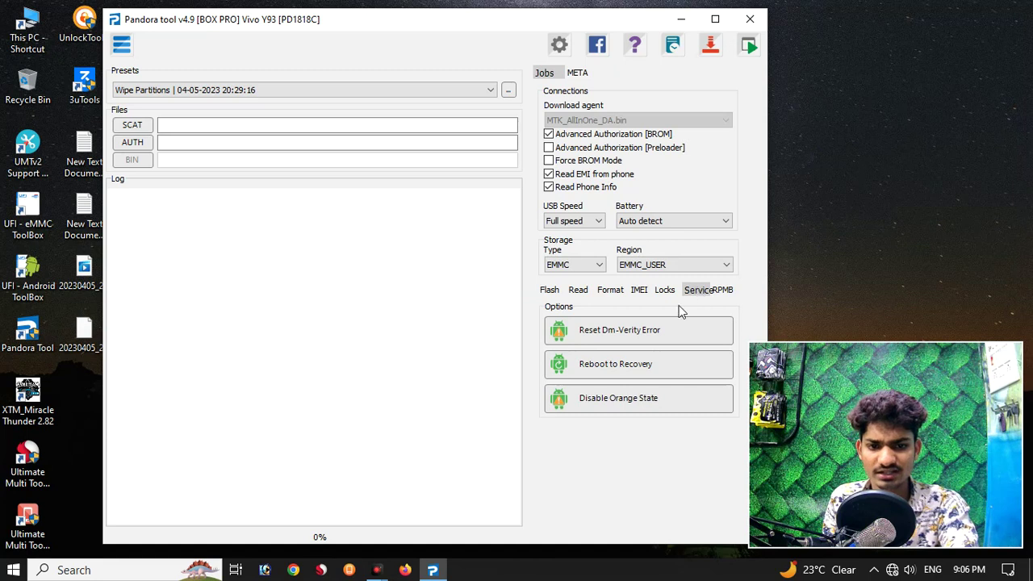
- Browse the supported brands in the device list and view the Amazon and OPPO models
left_click(121, 45)
scroll(157, 162, "up", 9)
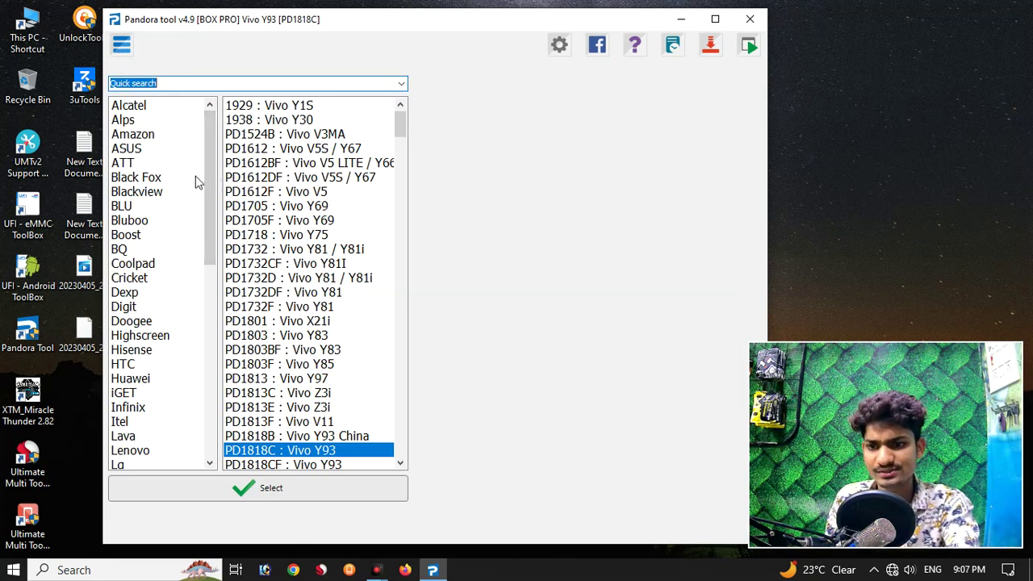
left_click(141, 135)
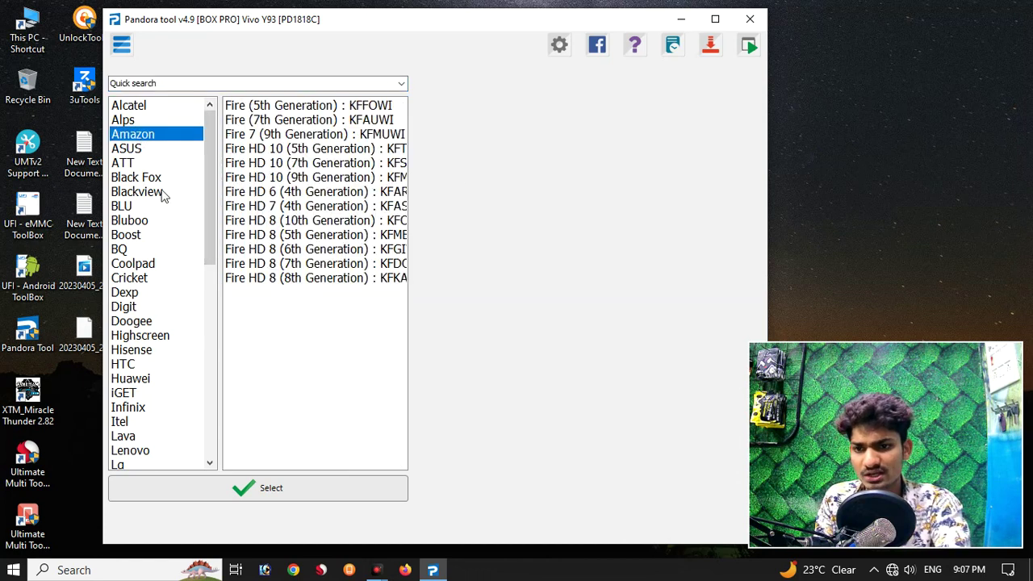
left_click_drag(210, 159, 203, 316)
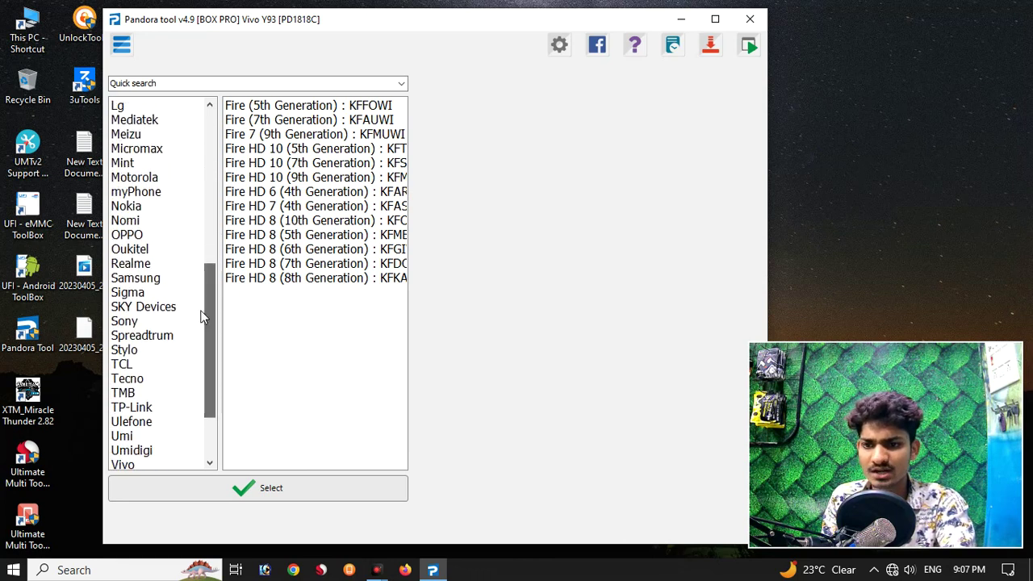
left_click(129, 236)
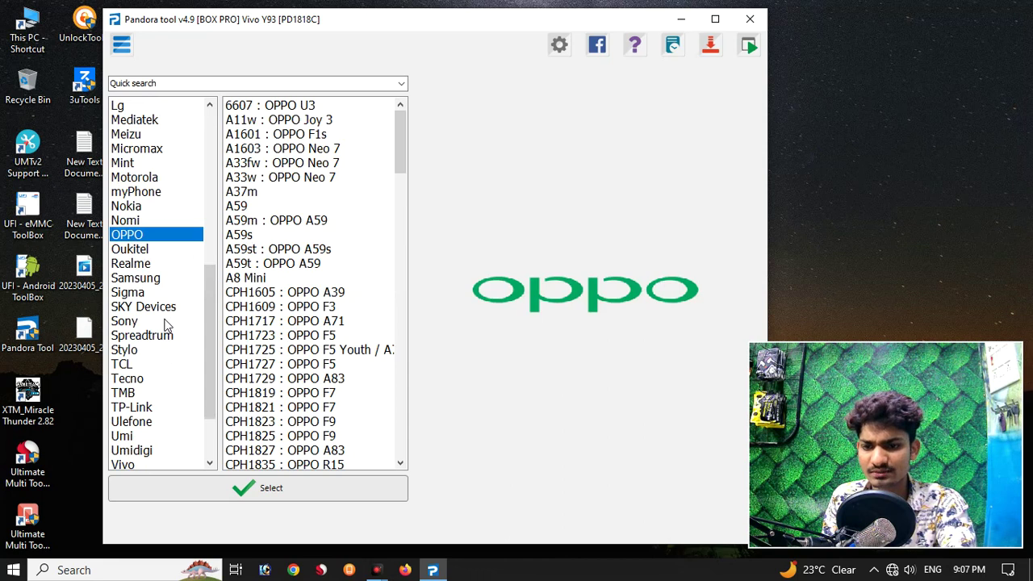
scroll(153, 410, "down", 2)
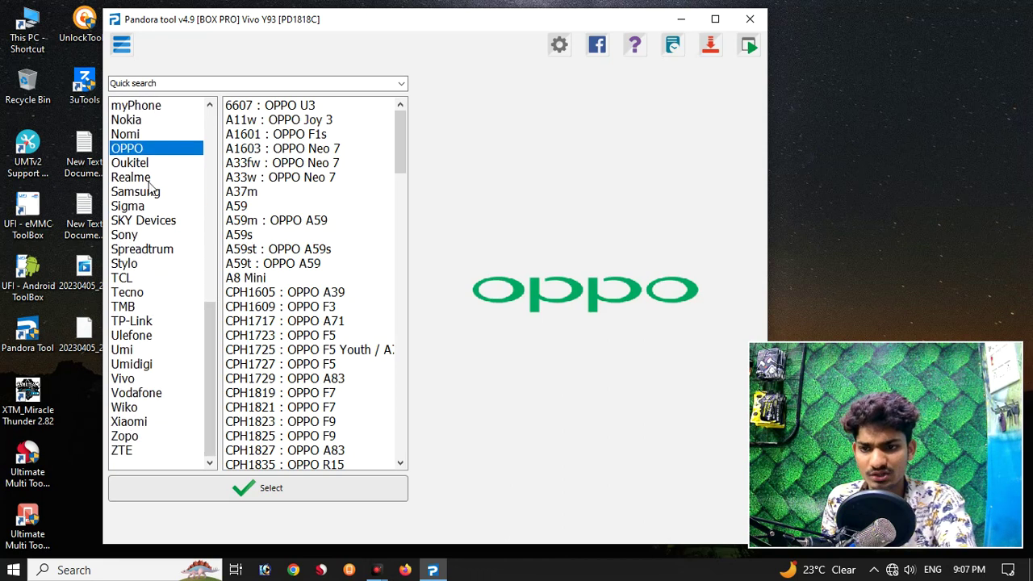
left_click_drag(400, 147, 382, 134)
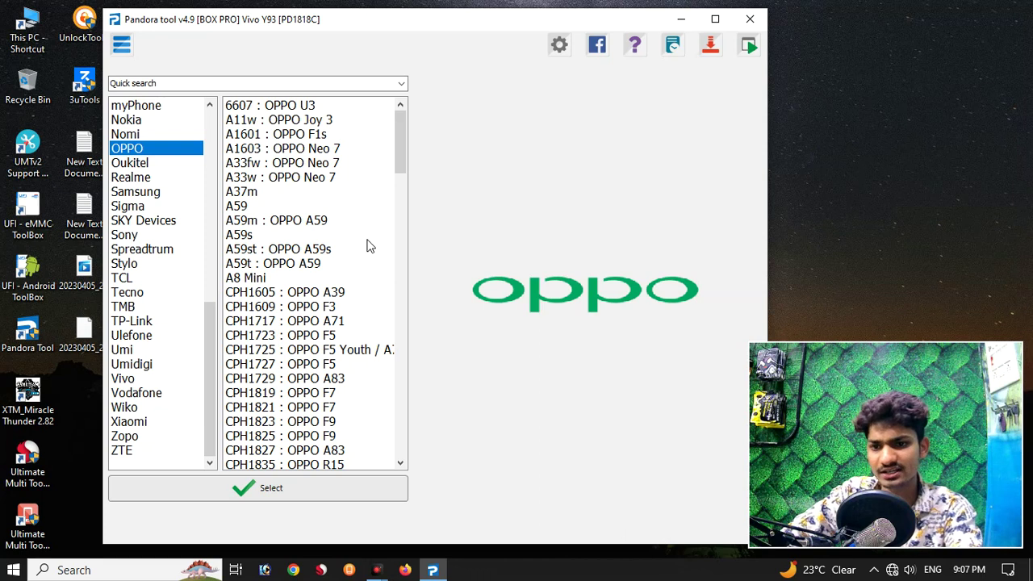
- Look through the supported Realme and Vivo models in the device list
left_click(119, 181)
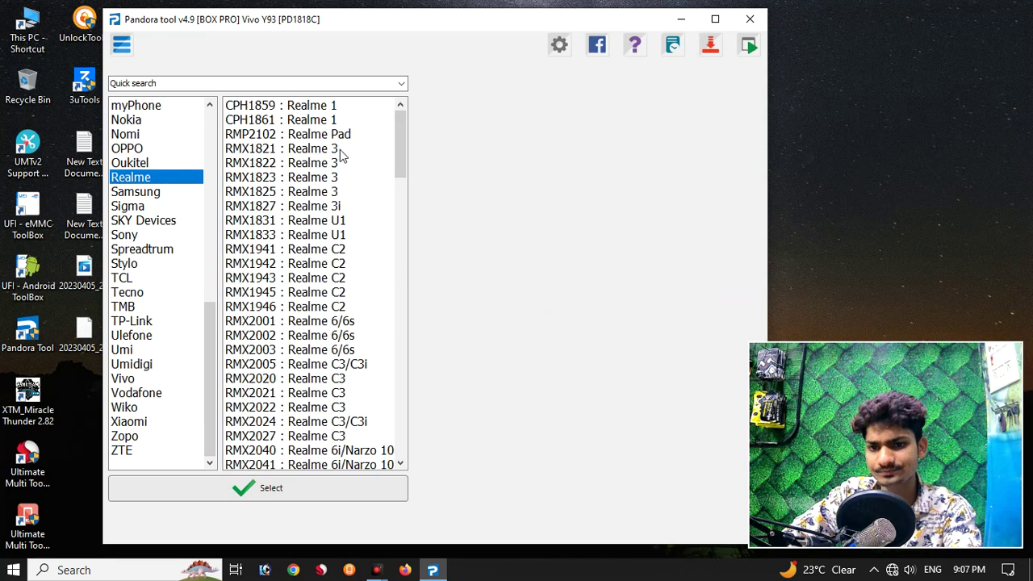
left_click_drag(401, 132, 407, 451)
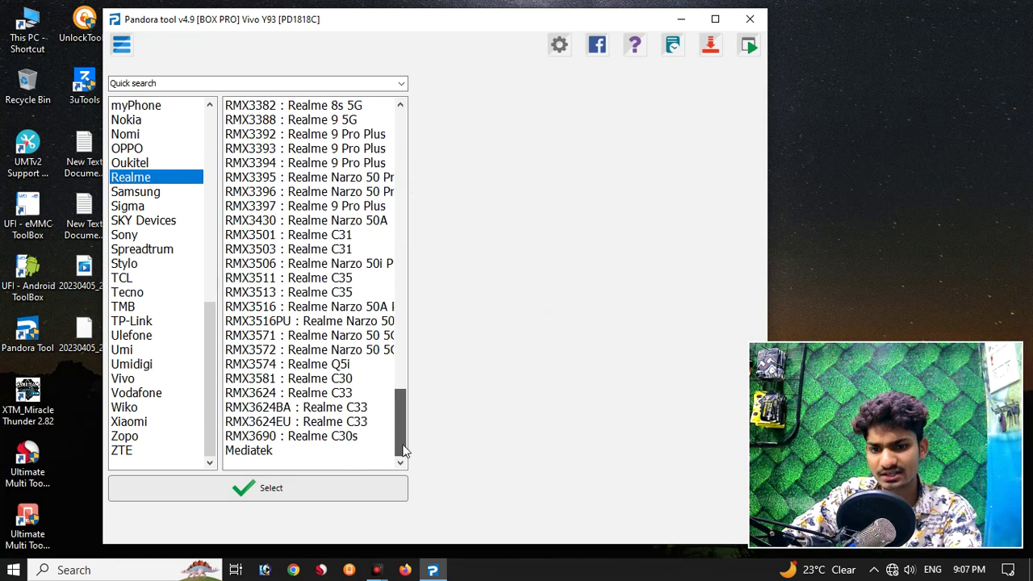
left_click(122, 378)
scroll(320, 321, "down", 5)
scroll(321, 322, "down", 12)
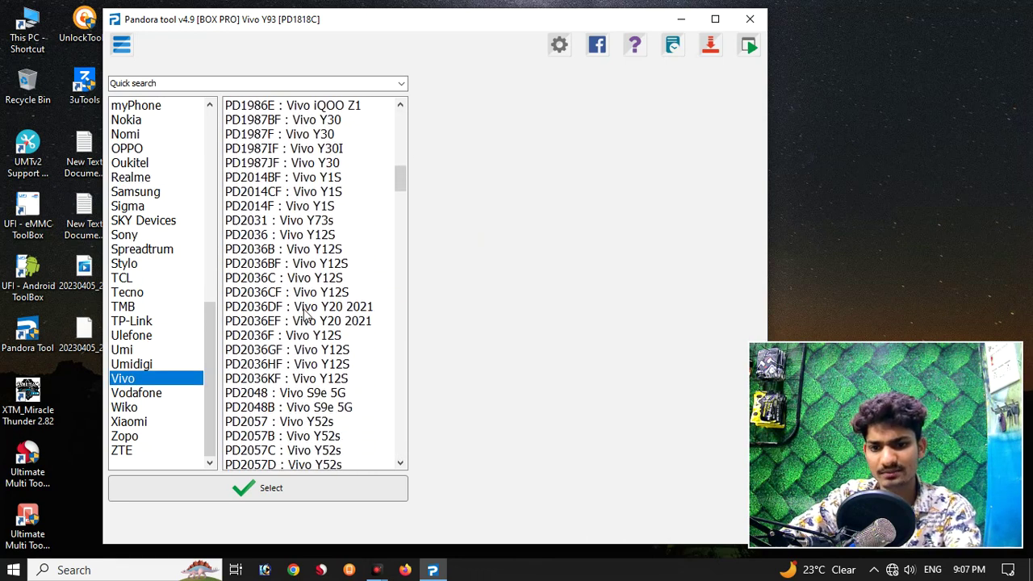
- Review the remaining Vivo models through to the end of the model list
scroll(305, 315, "down", 9)
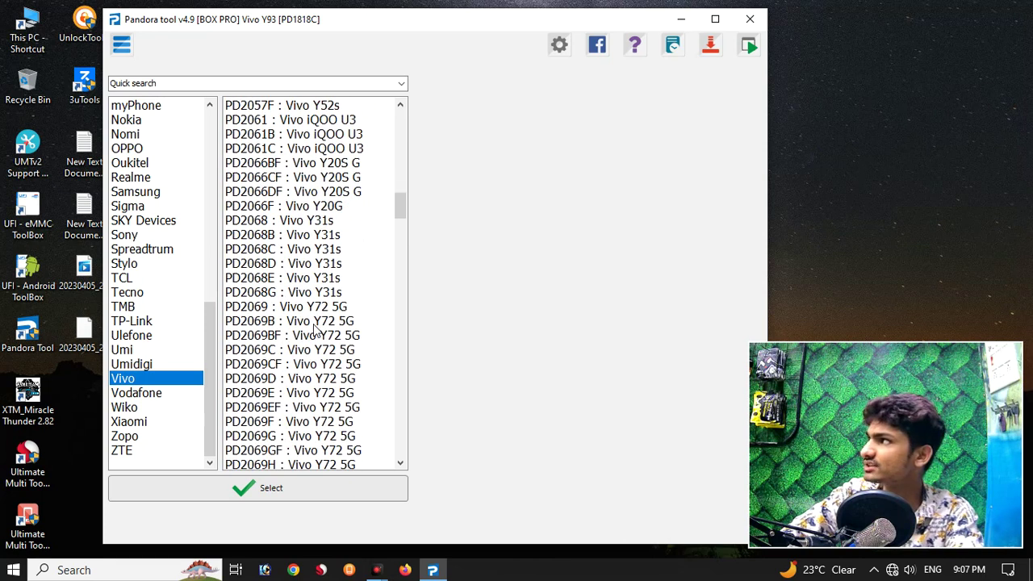
scroll(315, 327, "down", 11)
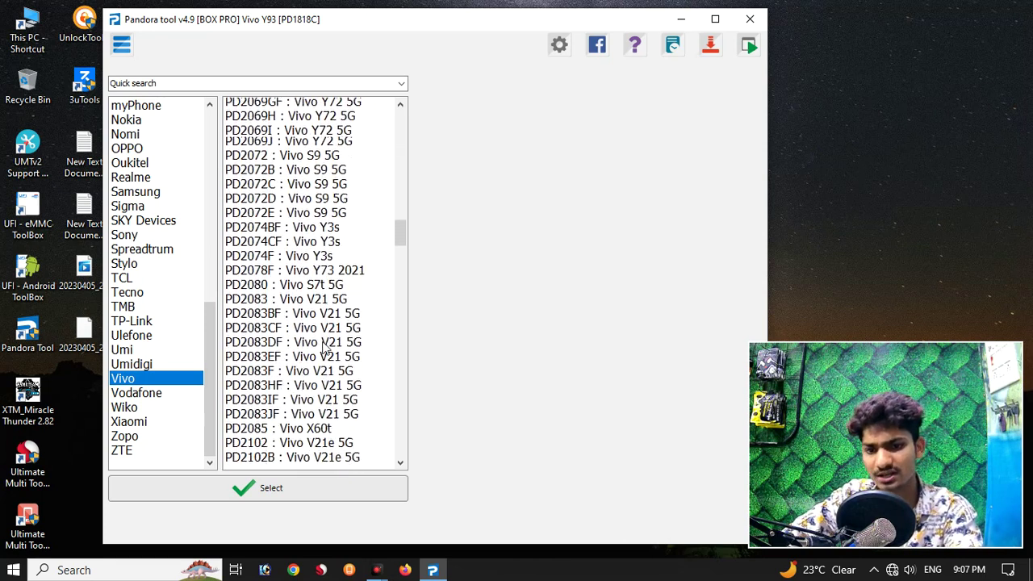
scroll(323, 343, "down", 15)
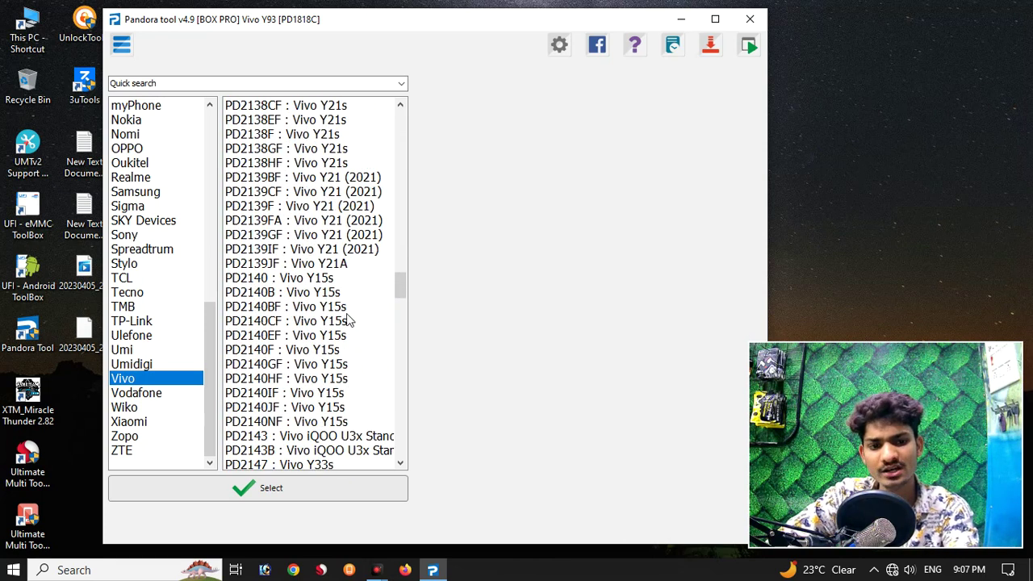
scroll(360, 292, "down", 16)
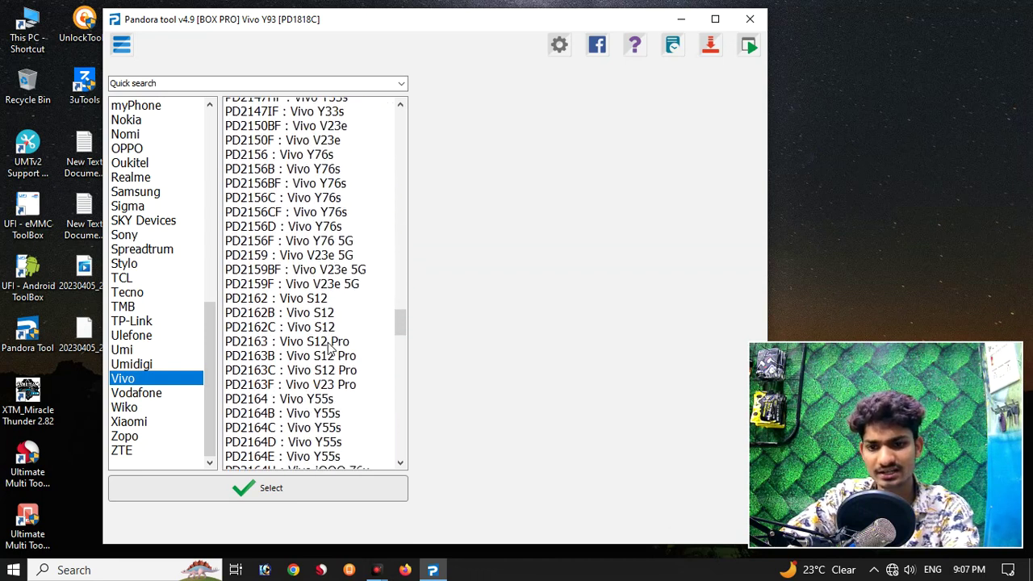
scroll(331, 355, "down", 14)
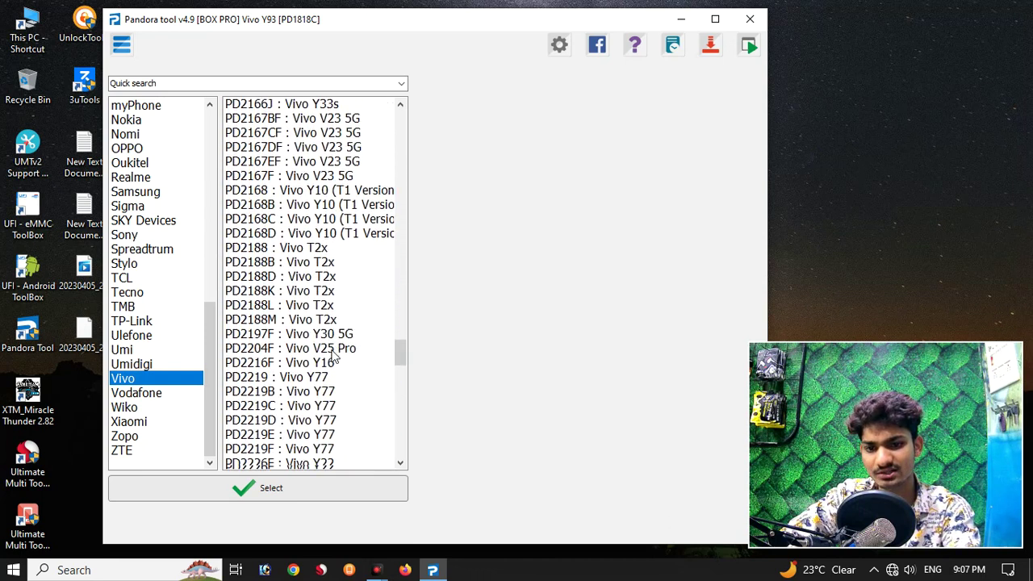
scroll(335, 359, "down", 18)
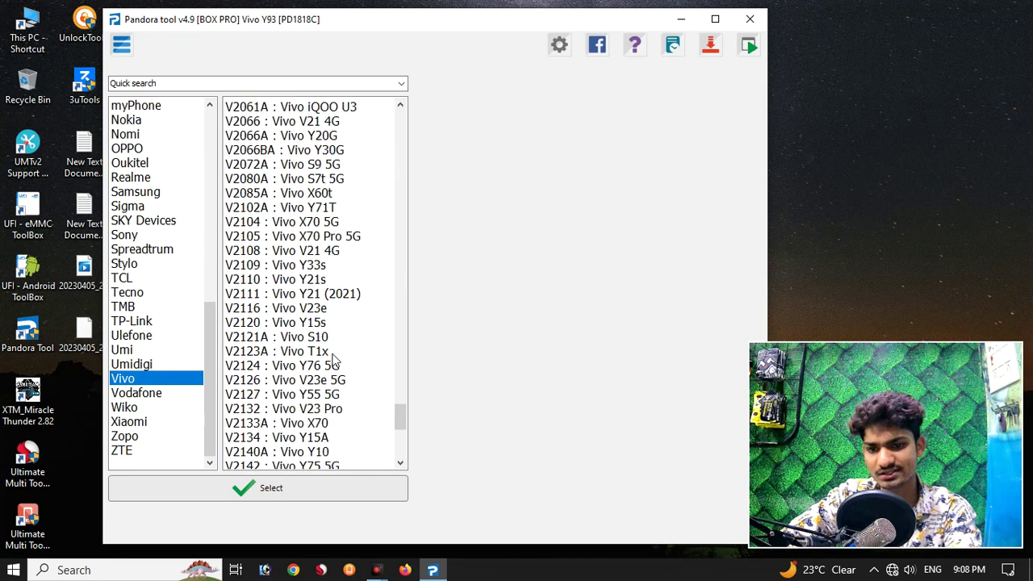
scroll(335, 361, "down", 4)
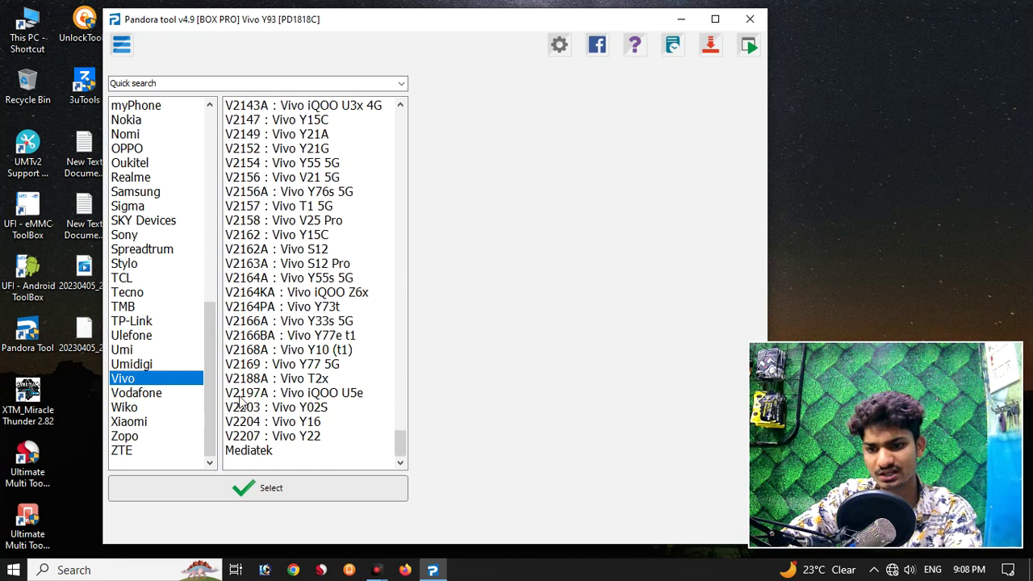
- Look through the supported Xiaomi, Poco and Redmi models in the device list
left_click(154, 423)
scroll(337, 318, "down", 5)
scroll(337, 320, "up", 5)
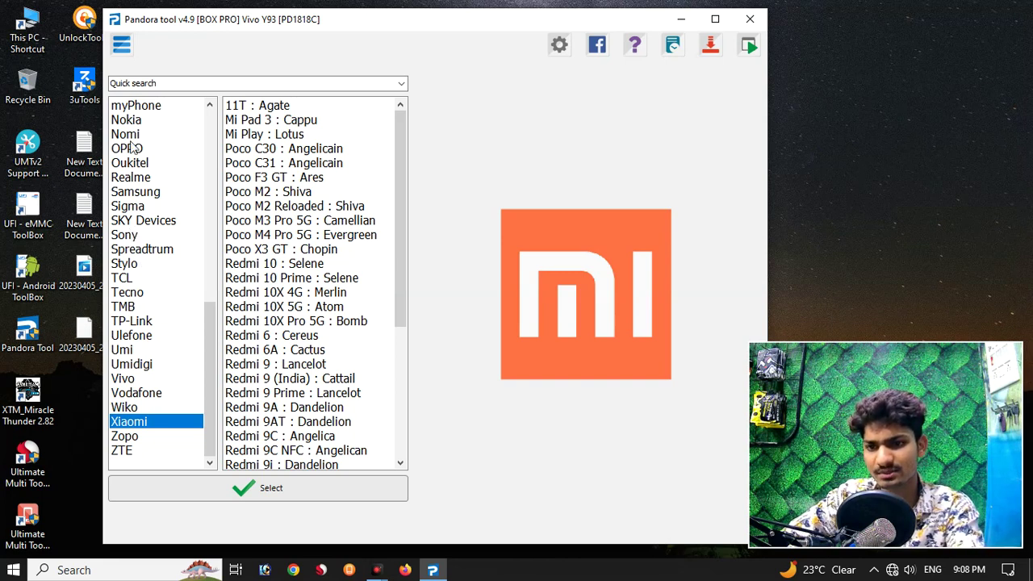
- Load the generic Mediatek model of the Mediatek brand as the active device
scroll(141, 146, "up", 2)
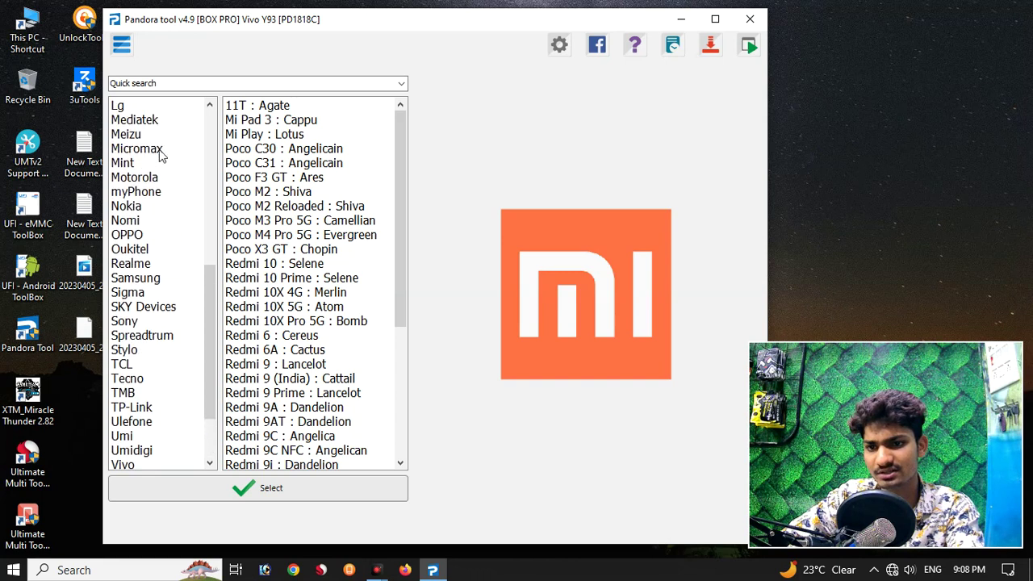
left_click(147, 132)
left_click(148, 122)
left_click(262, 106)
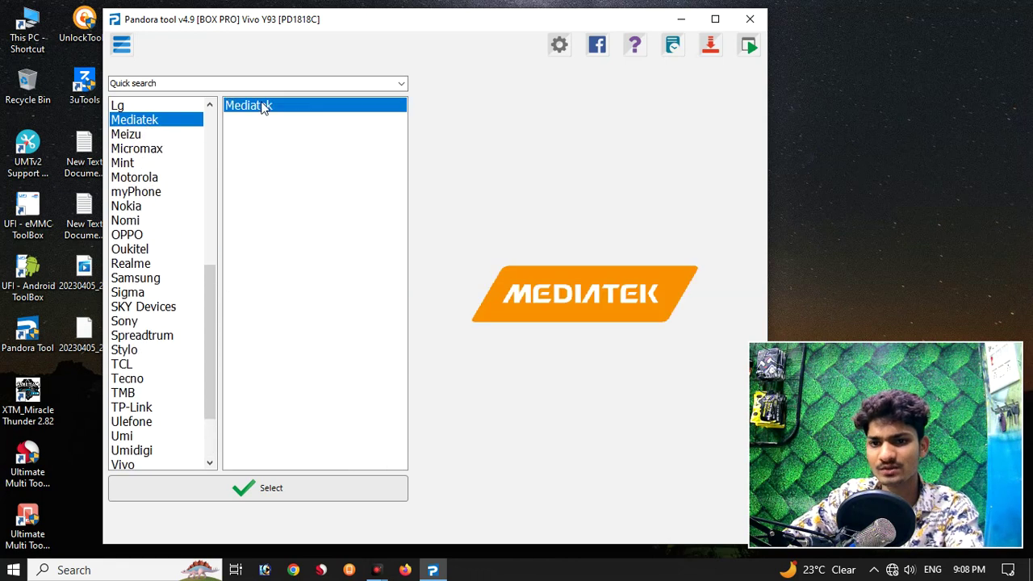
left_click(295, 492)
- Enable both IMEI1 and IMEI2 in the IMEI repair options of the Mediatek jobs
left_click(639, 290)
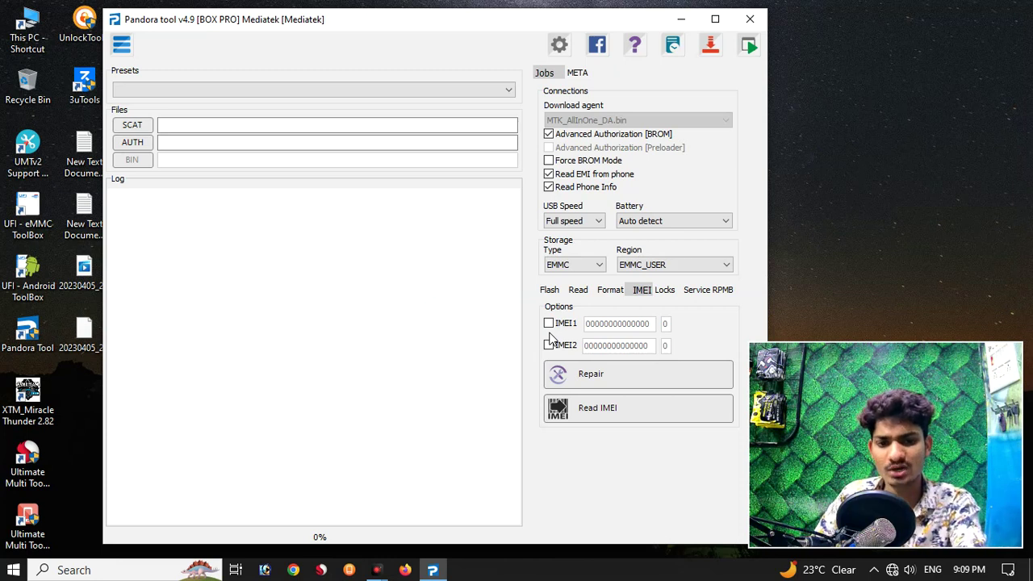
left_click(548, 323)
left_click(548, 345)
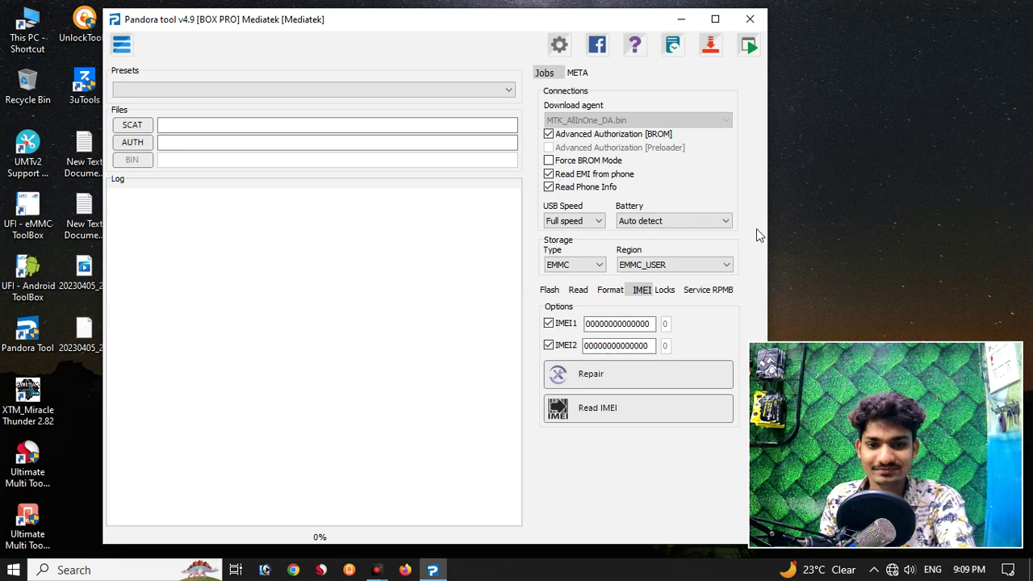
- Enable IMEI1 and IMEI2 for repair in the META mode options and return to the Jobs functions
left_click(577, 72)
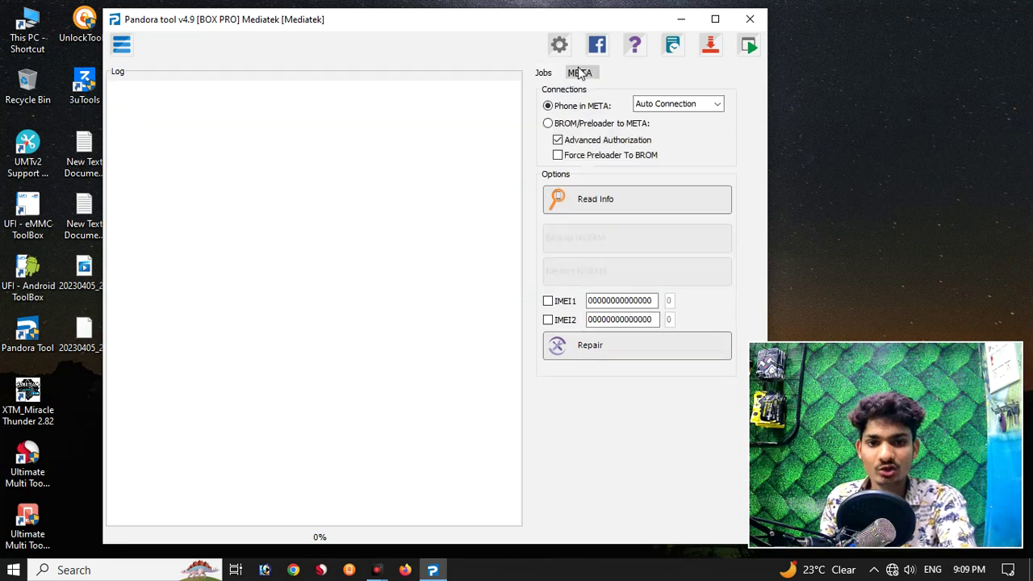
left_click(567, 304)
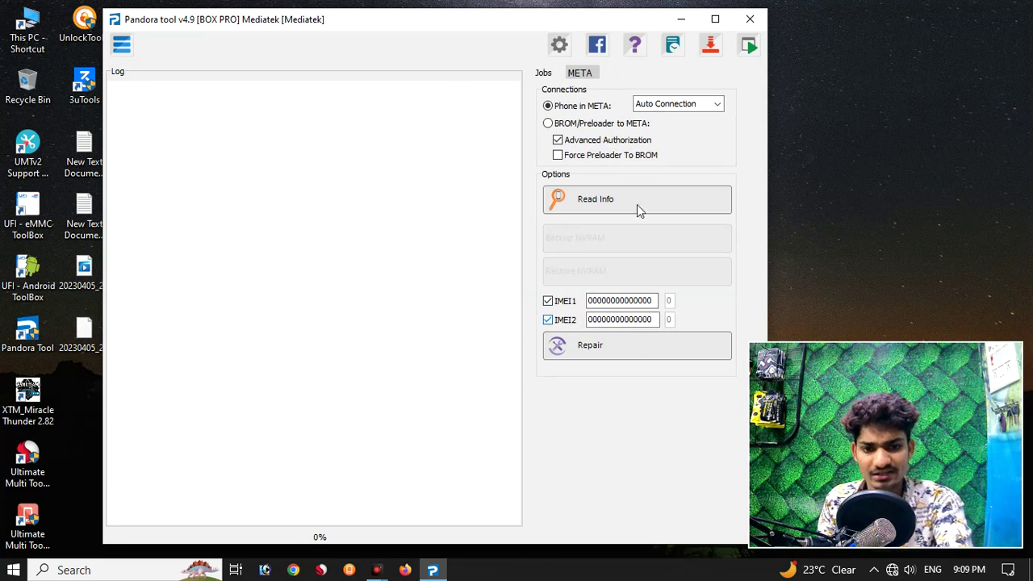
left_click(545, 73)
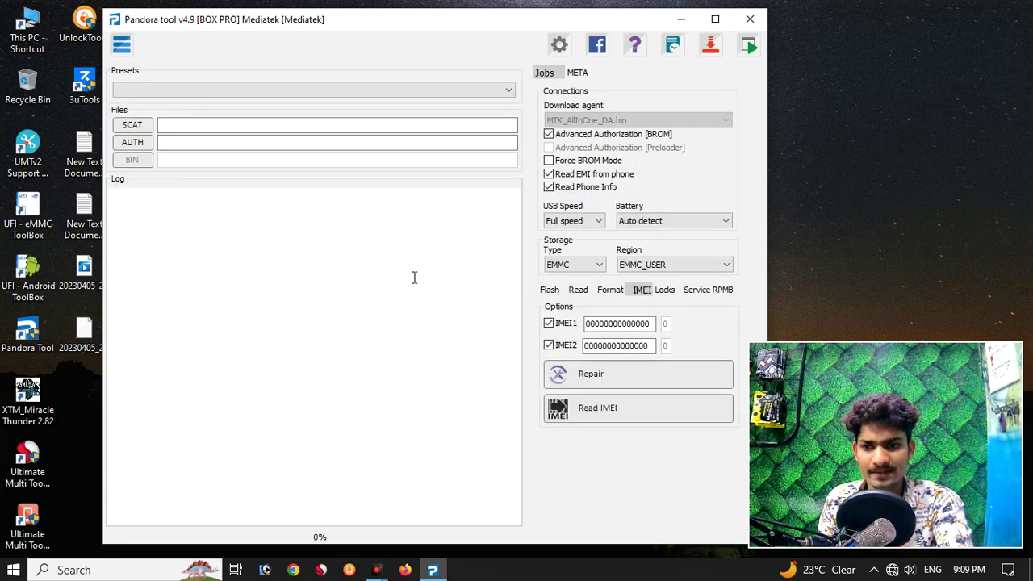
- Reopen the device list and look through the brands and the supported OPPO and Realme models
left_click(121, 44)
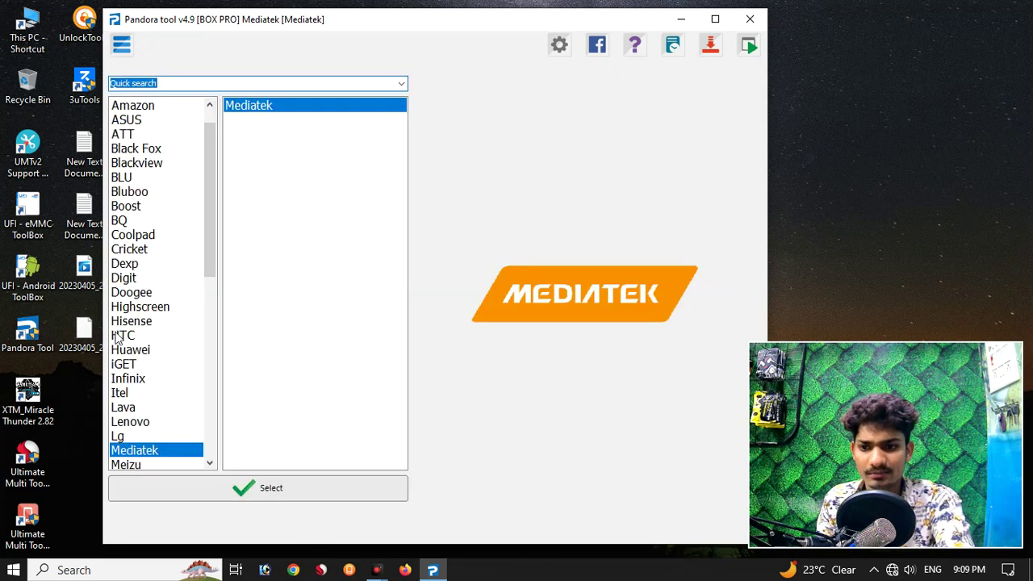
scroll(153, 269, "up", 1)
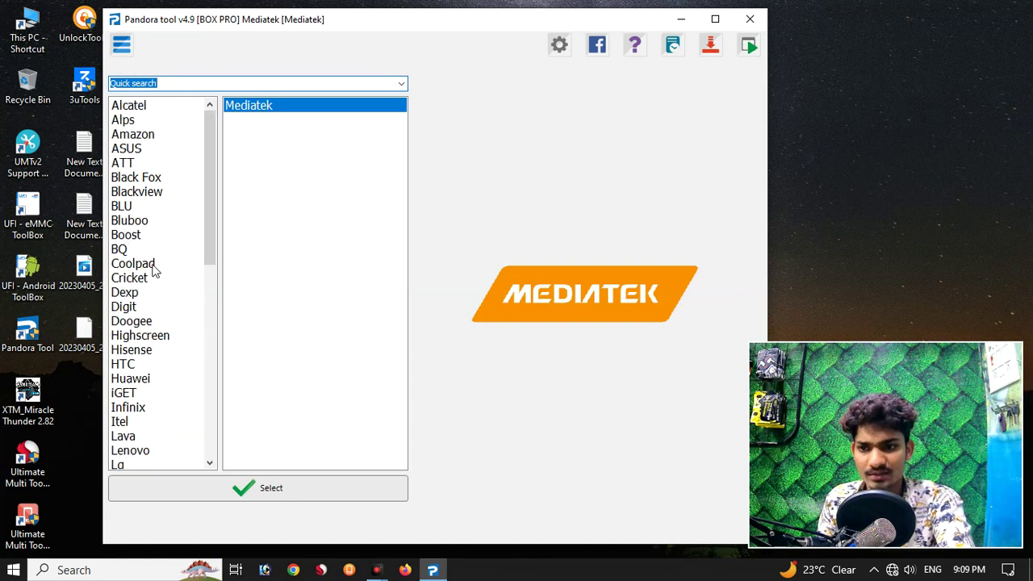
scroll(169, 352, "down", 3)
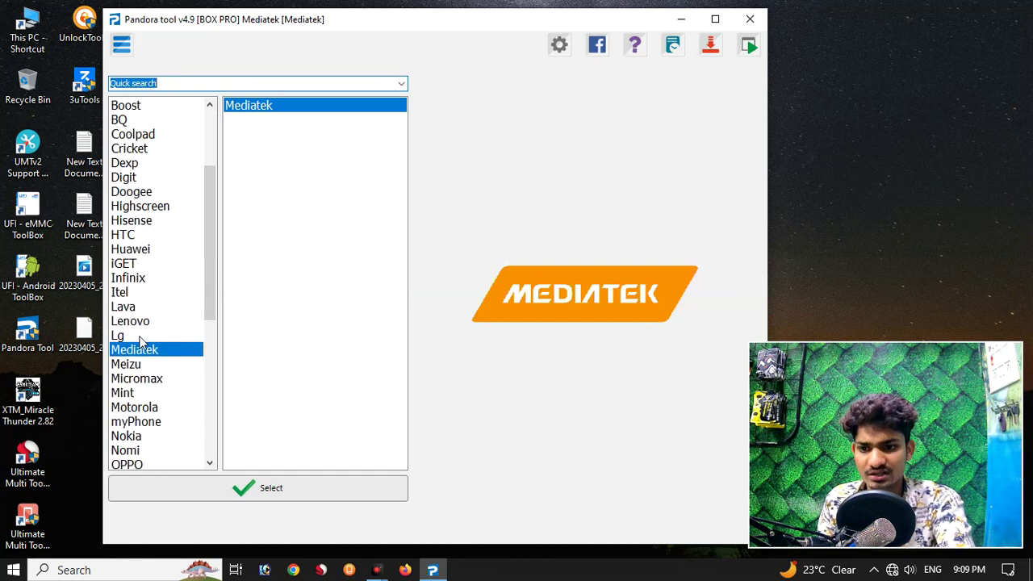
scroll(144, 379, "down", 1)
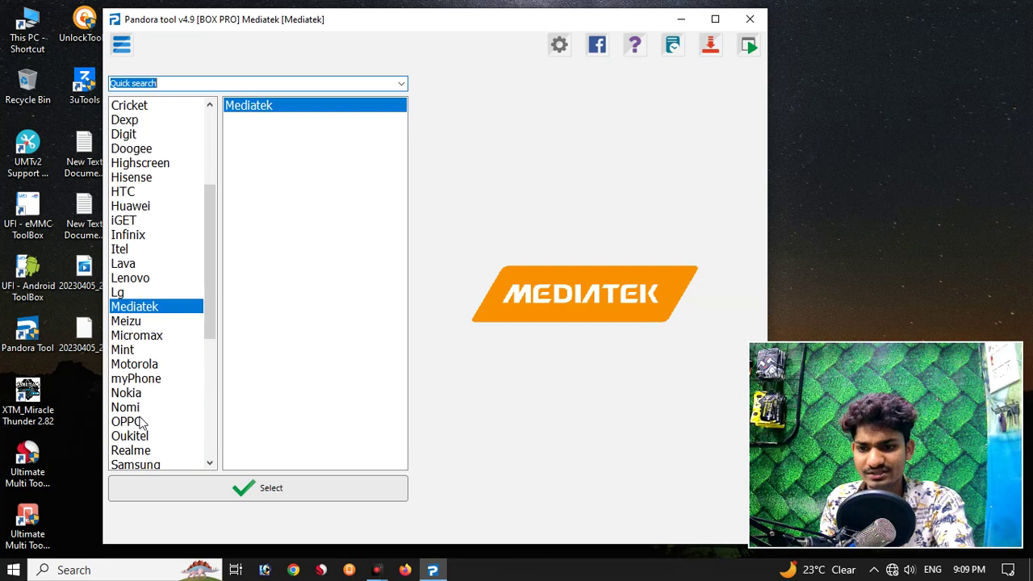
left_click(138, 422)
scroll(274, 263, "down", 3)
scroll(275, 264, "down", 18)
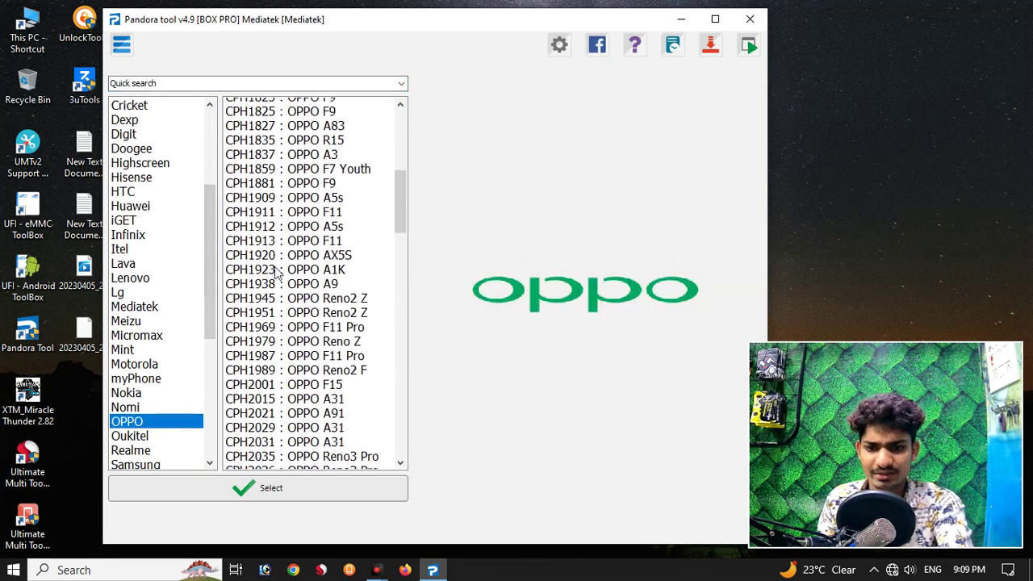
scroll(331, 323, "down", 15)
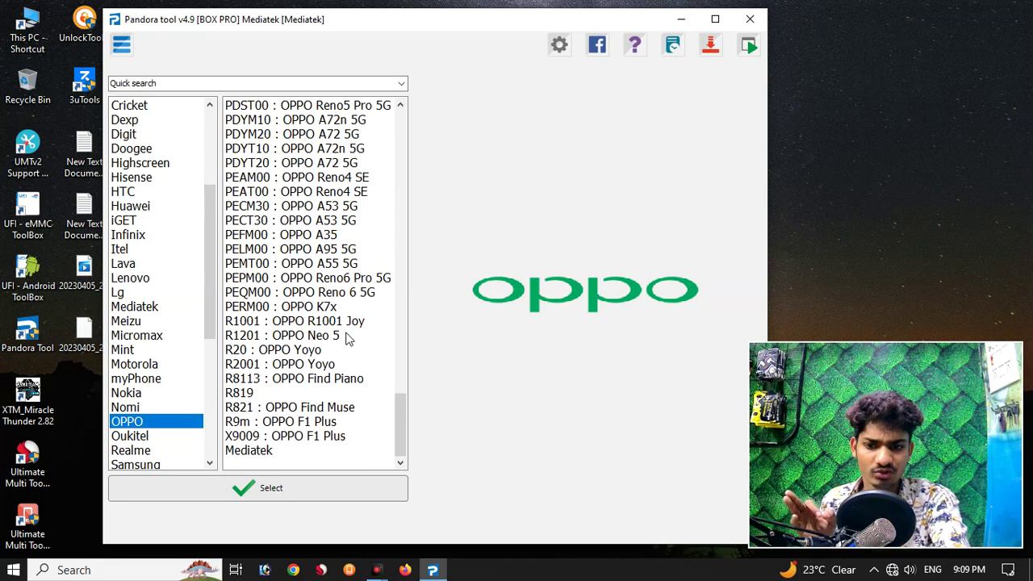
scroll(348, 338, "up", 15)
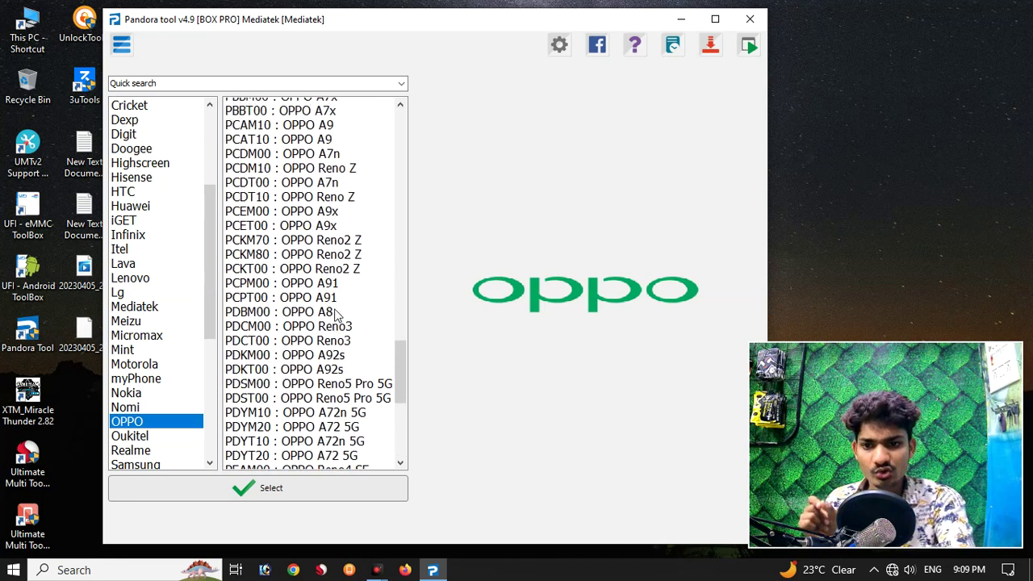
scroll(348, 298, "up", 10)
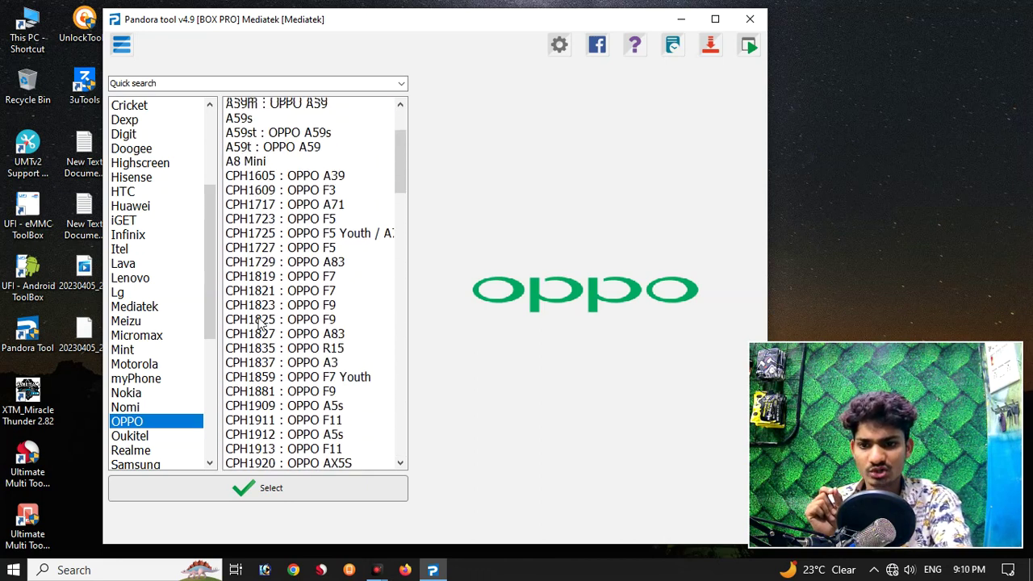
scroll(146, 428, "down", 1)
left_click(146, 408)
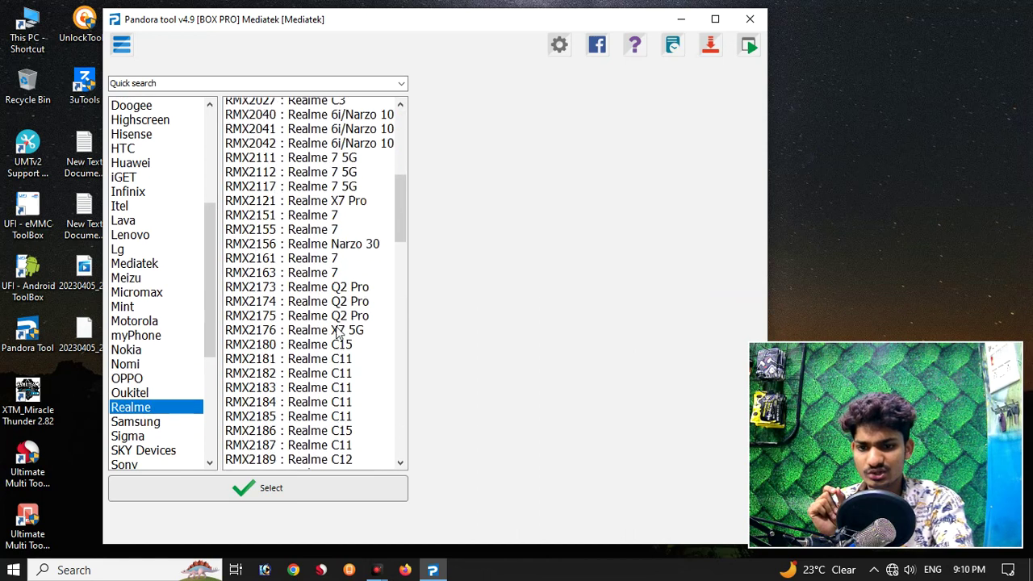
- Review the full list of supported Samsung Galaxy models with the window maximized
left_click(137, 421)
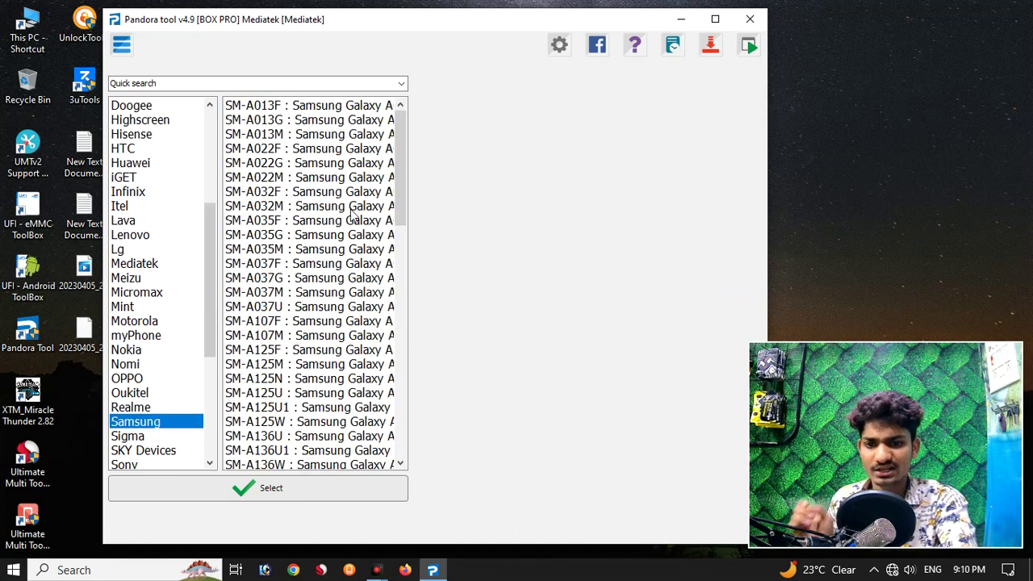
left_click(373, 21)
left_click(373, 21)
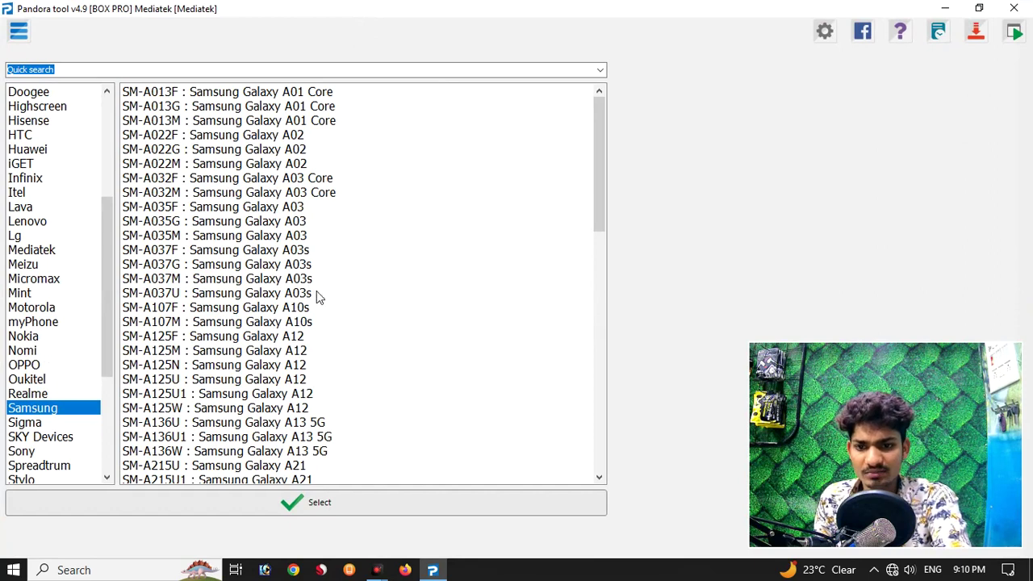
scroll(317, 290, "down", 3)
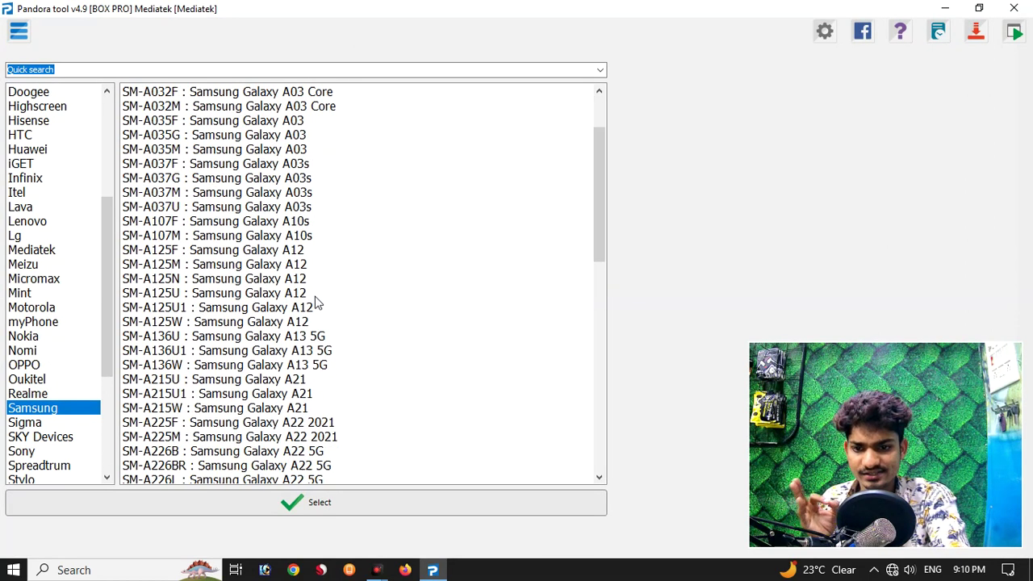
scroll(317, 310, "down", 2)
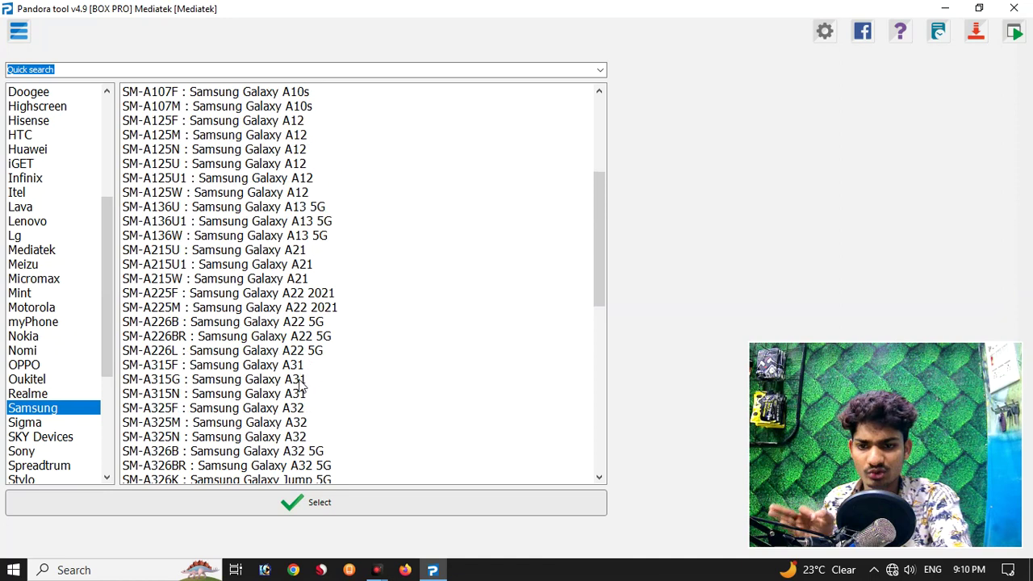
scroll(323, 404, "down", 1)
scroll(319, 424, "down", 1)
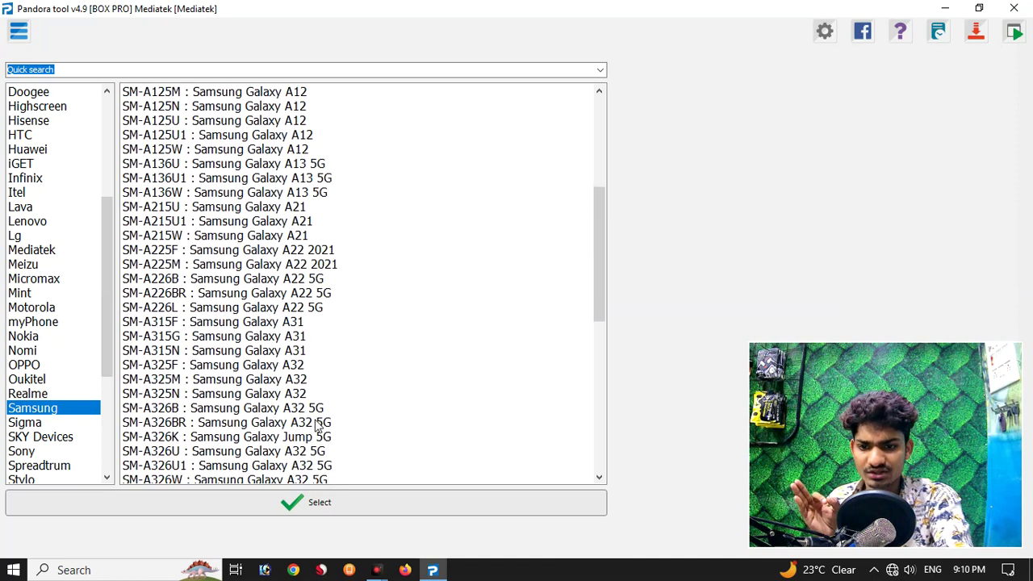
scroll(317, 426, "down", 3)
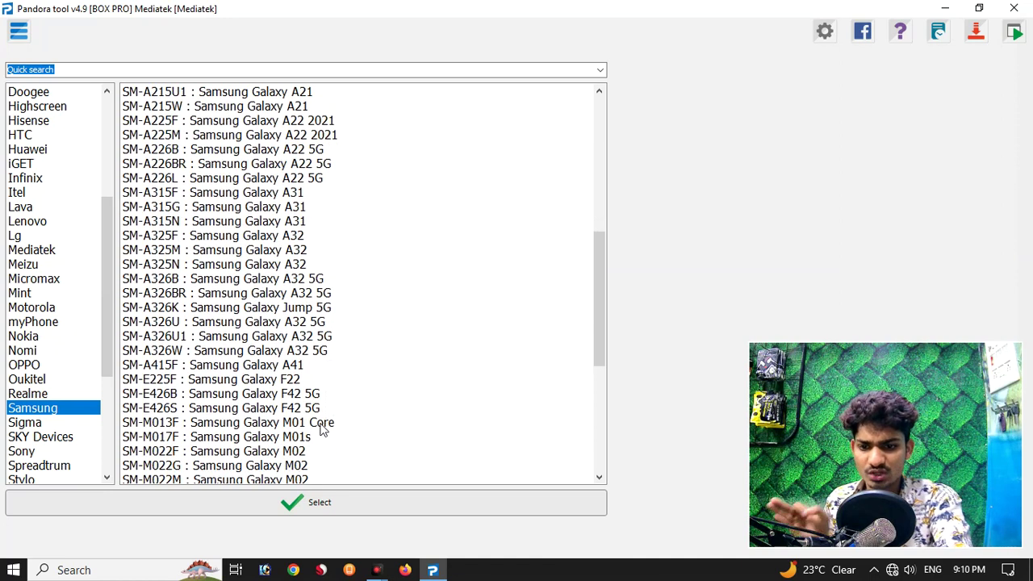
scroll(324, 425, "down", 6)
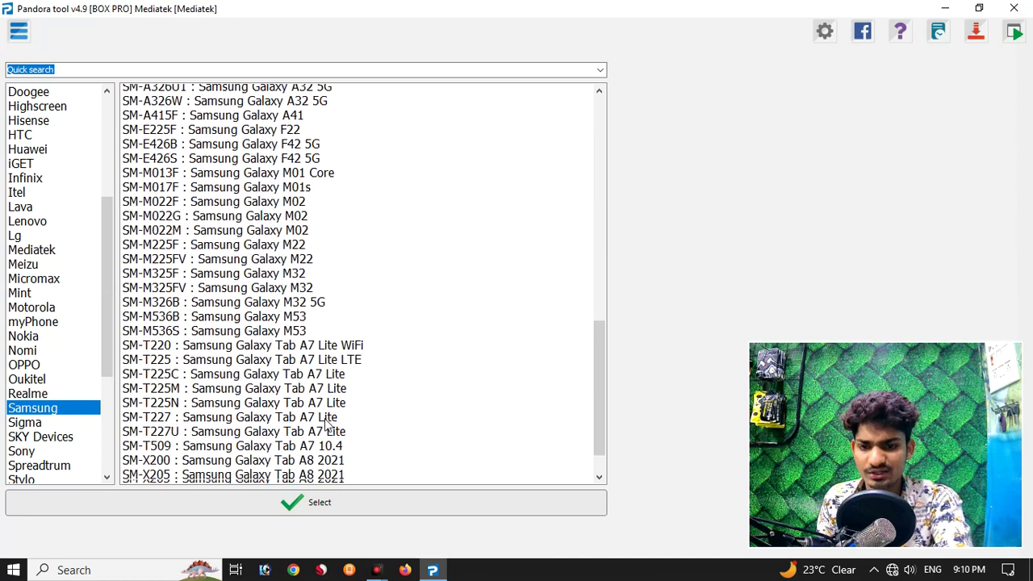
scroll(327, 426, "down", 2)
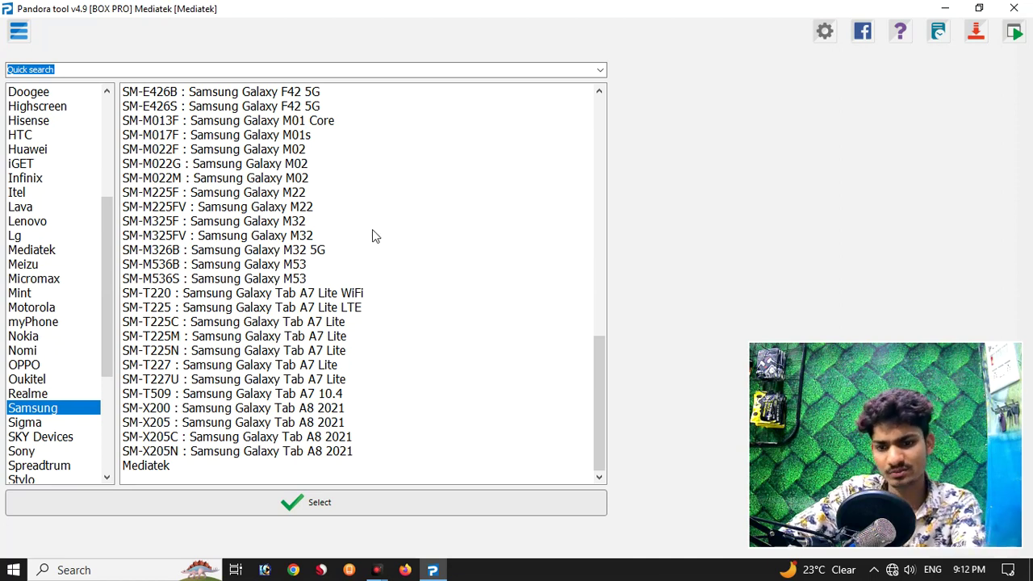
scroll(318, 259, "up", 1)
scroll(292, 267, "up", 14)
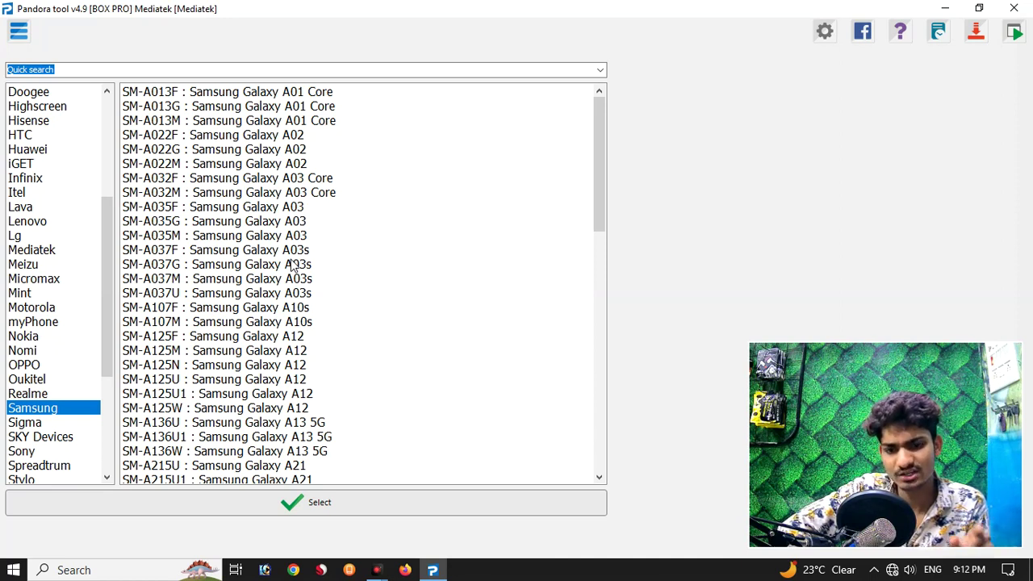
- Restore the tool window to its smaller size and close the Pandora tool
double_click(392, 7)
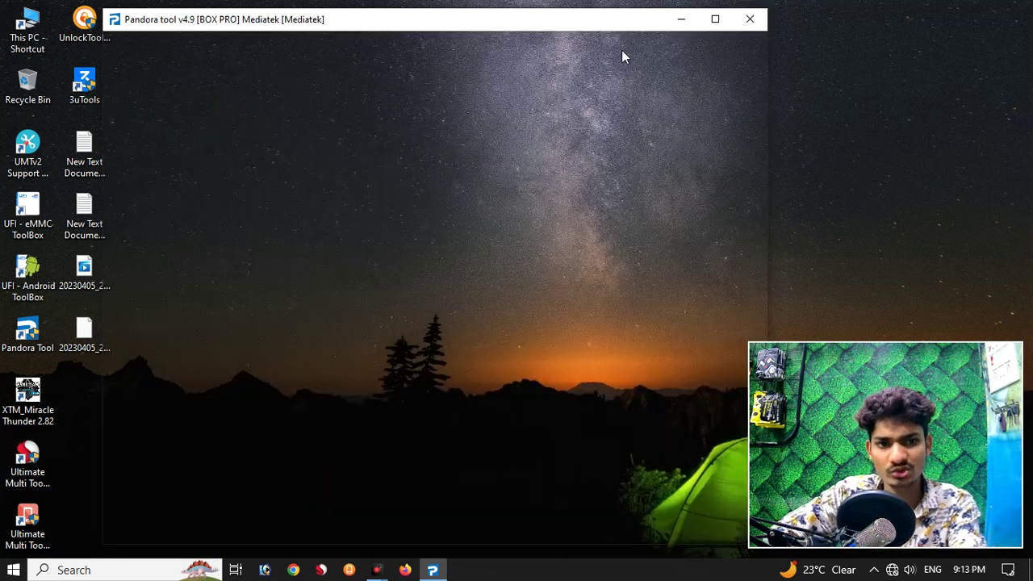
right_click(334, 21)
left_click(362, 65)
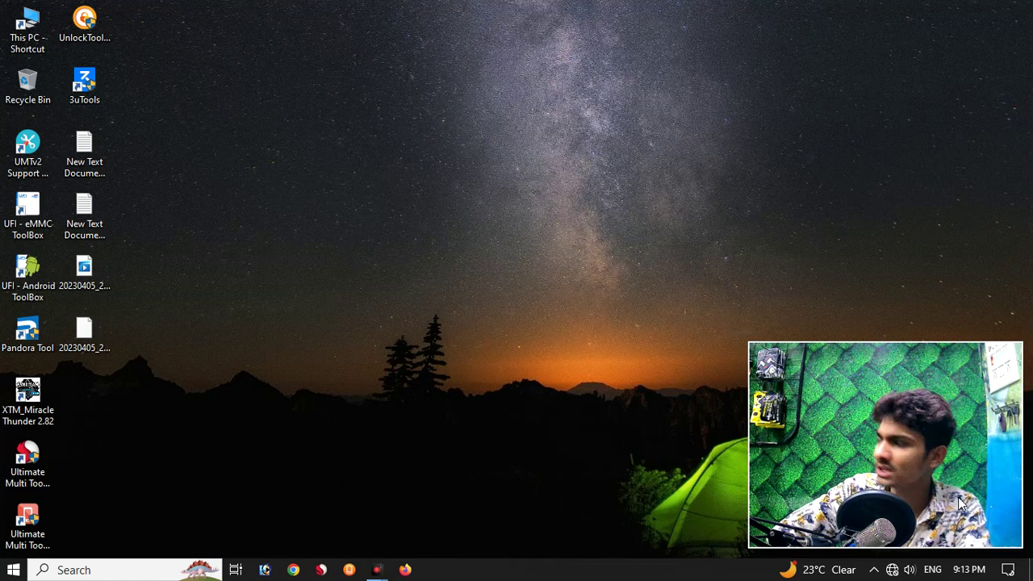
mouse_move(1028, 487)
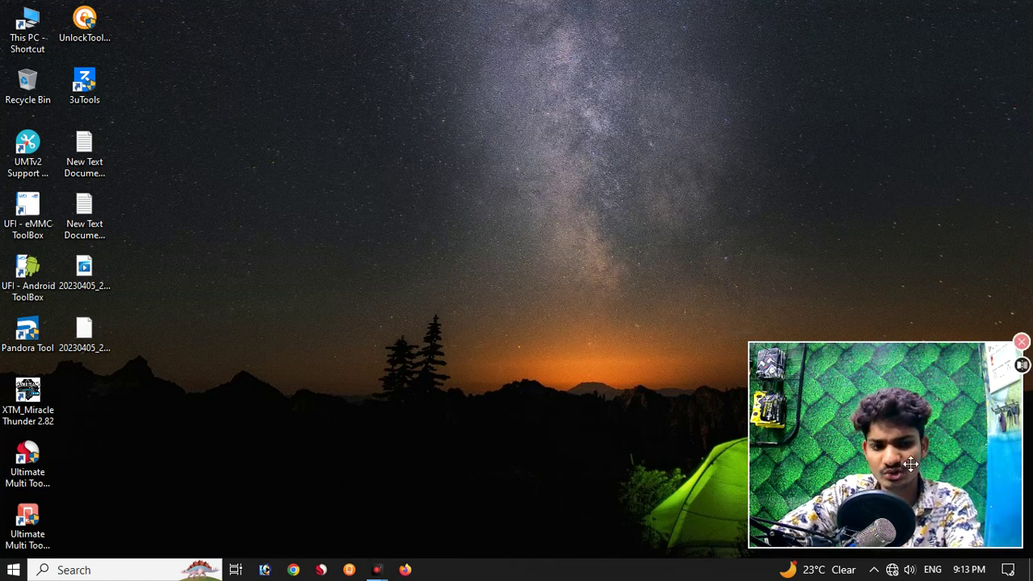